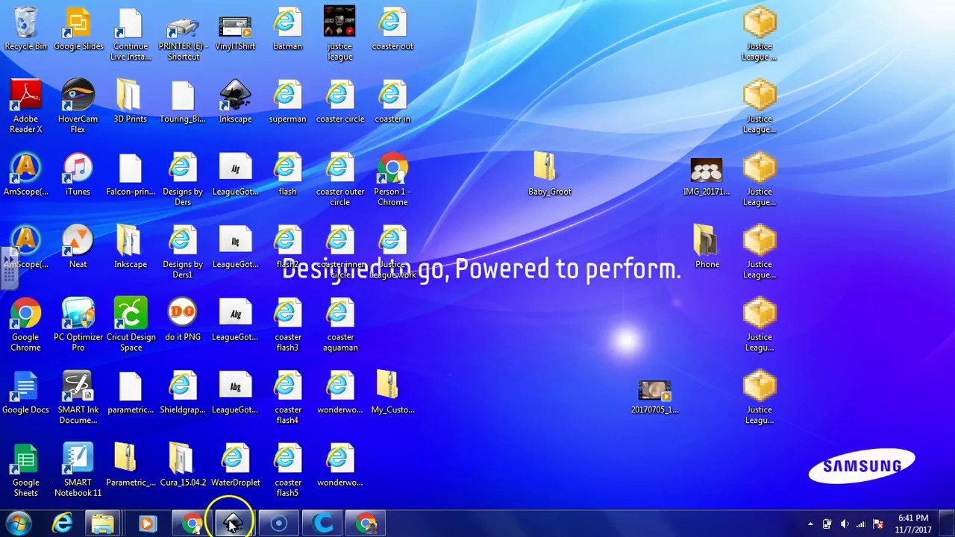
# Switch to Inkscape, closing the unused New document 3, and create a new blank document from the coaster in.svg window
pyautogui.moveTo(233, 524)
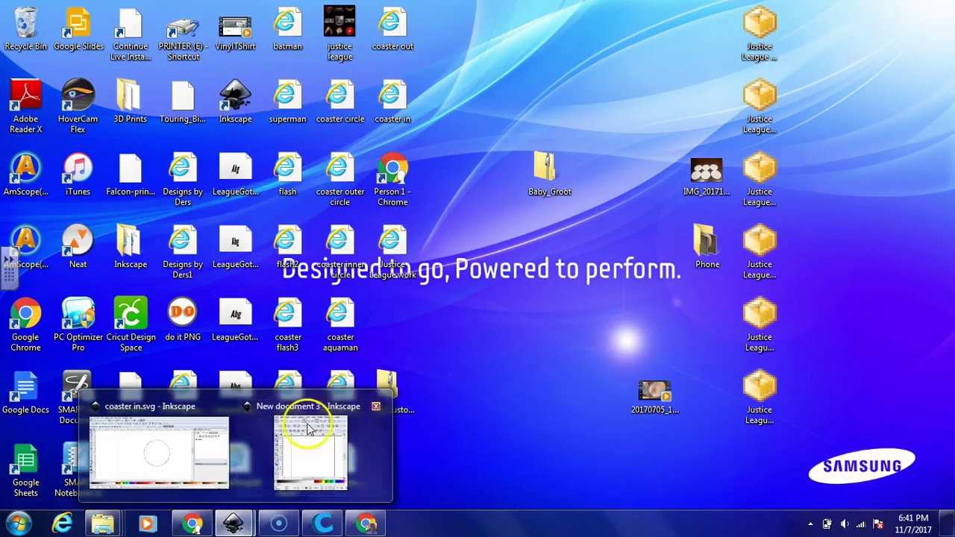
pyautogui.click(377, 407)
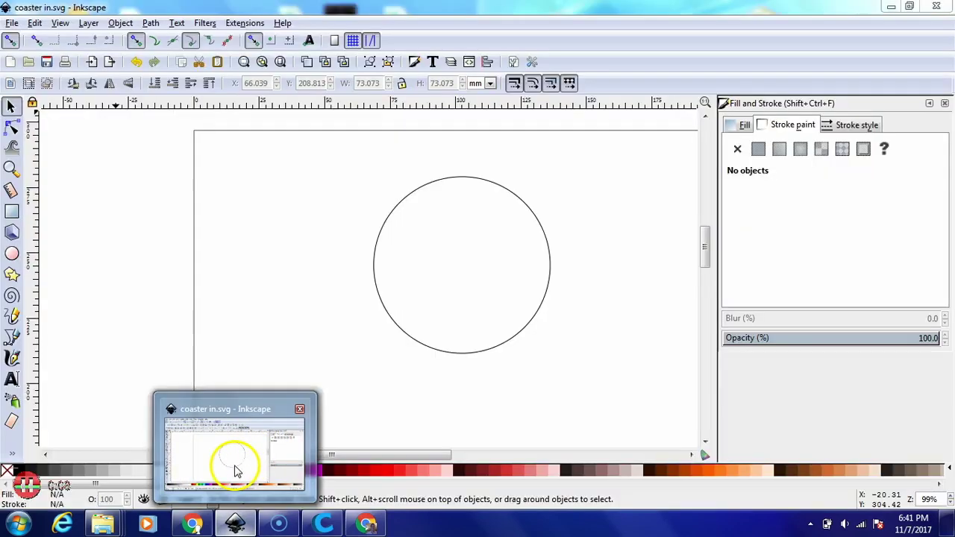
pyautogui.click(234, 465)
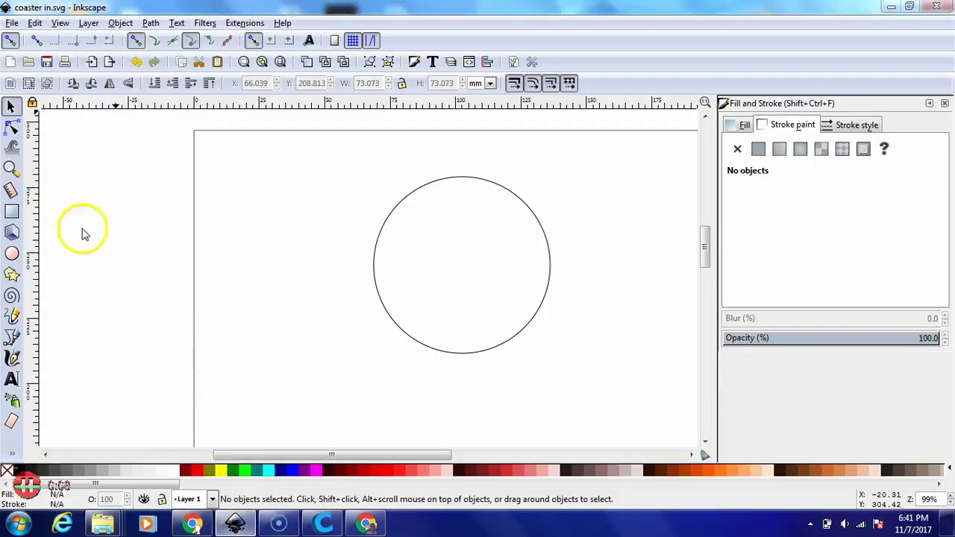
pyautogui.click(17, 23)
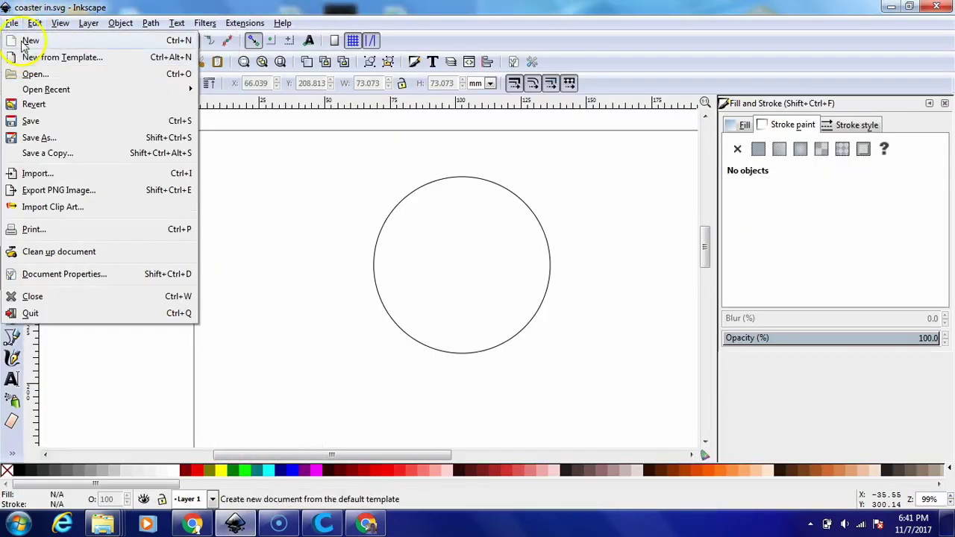
pyautogui.click(27, 41)
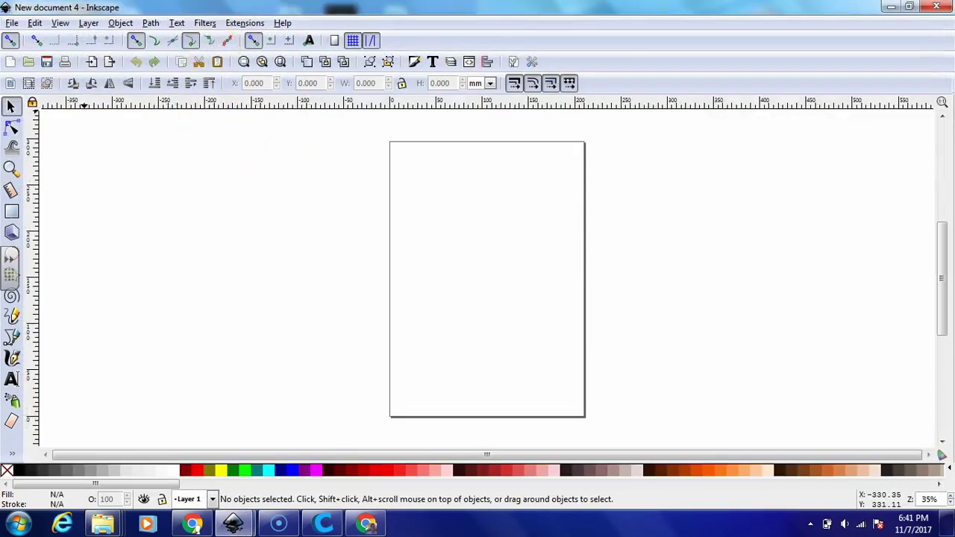
# Turn off the page border in the new document's properties
pyautogui.click(13, 23)
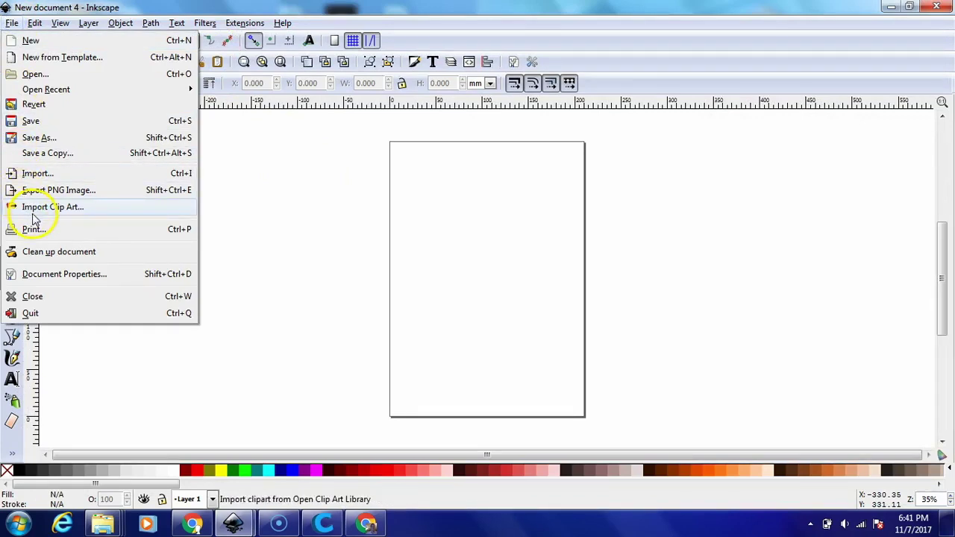
pyautogui.click(59, 274)
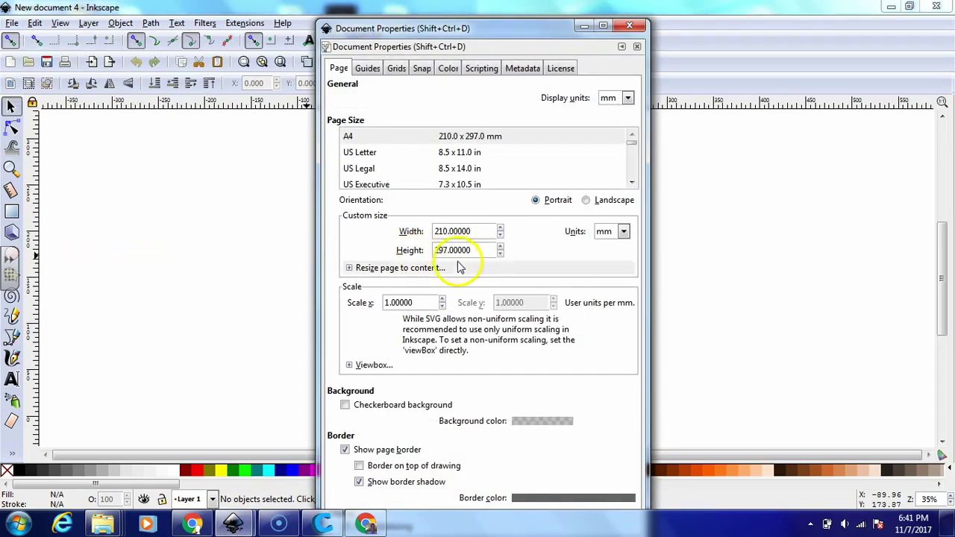
pyautogui.click(343, 450)
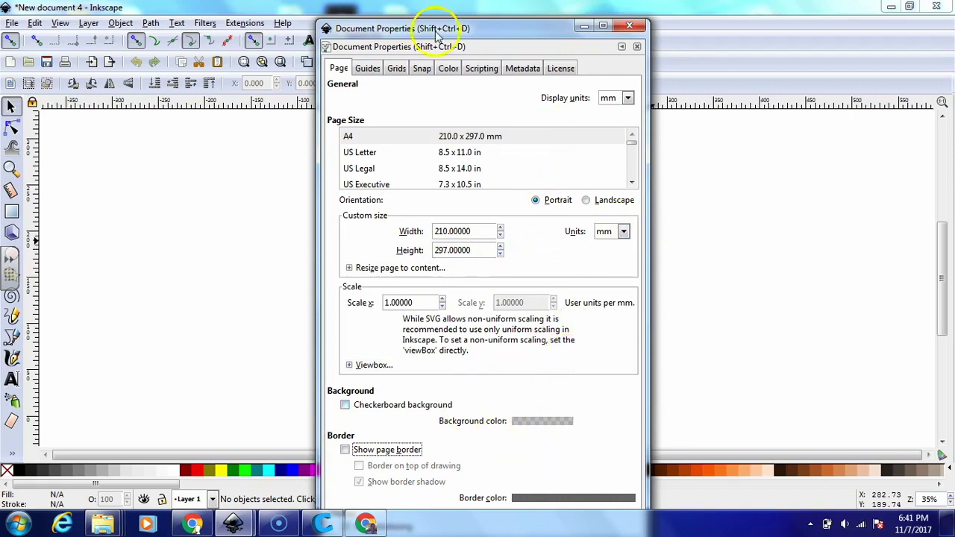
pyautogui.moveTo(437, 31); pyautogui.dragTo(414, 15)
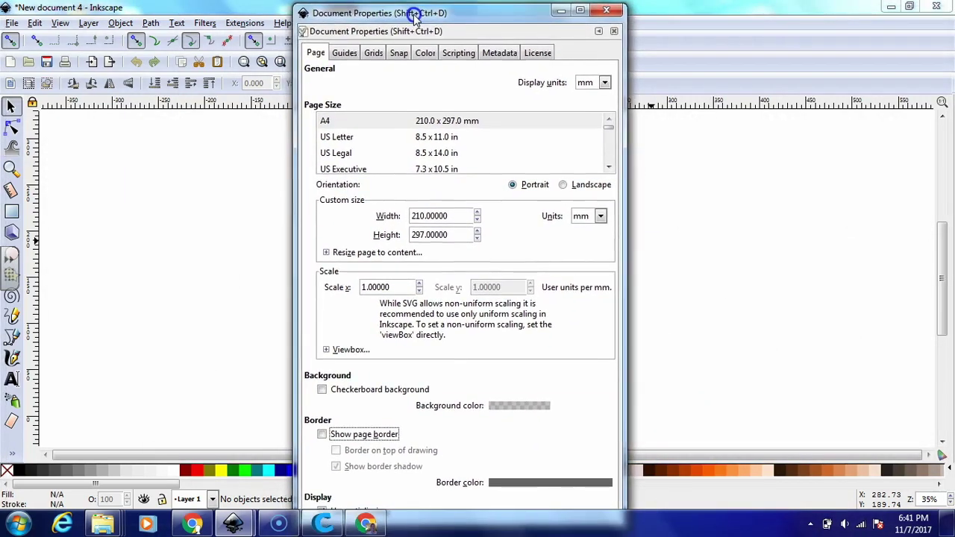
pyautogui.click(606, 10)
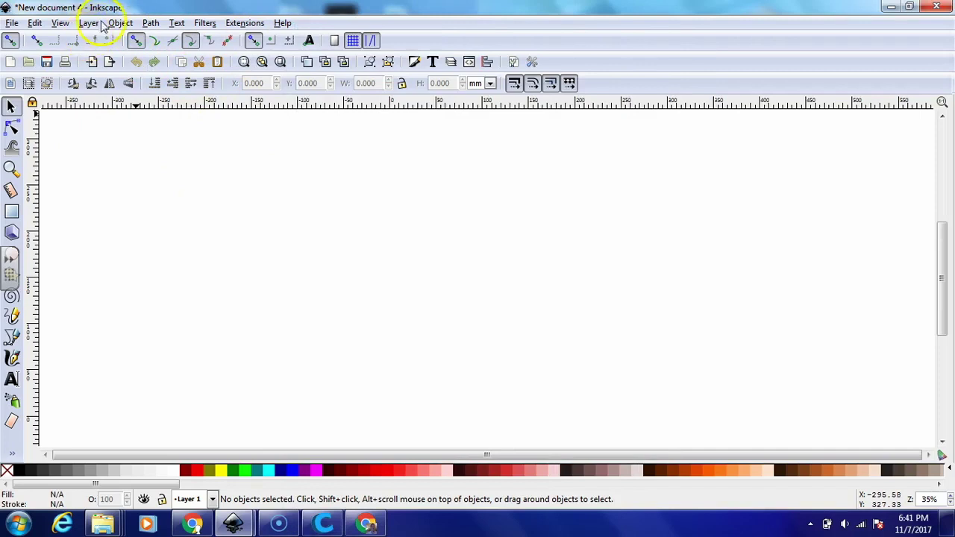
# Show the Layers, Fill and Stroke, and Align and Distribute dialogs, stacked in that order with Layers first
pyautogui.click(451, 62)
pyautogui.click(487, 62)
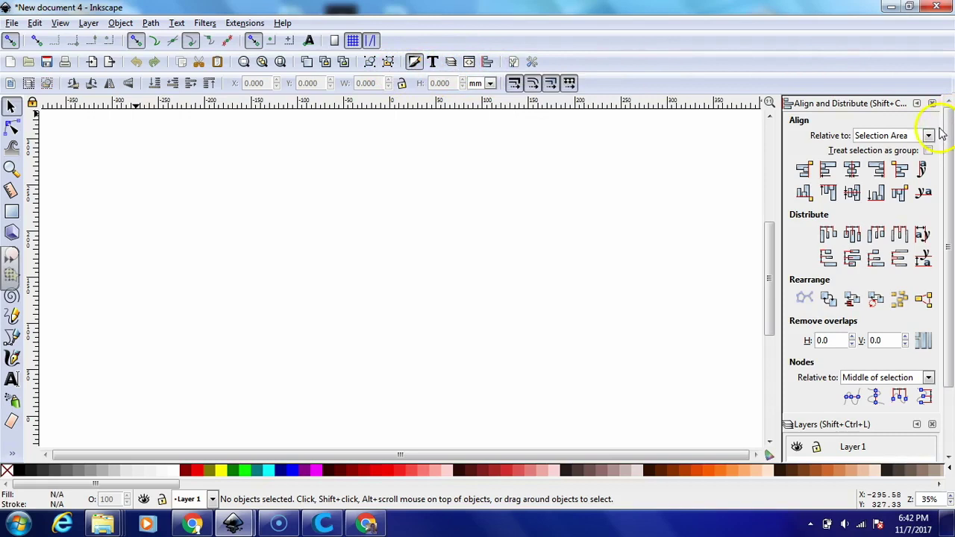
pyautogui.hotkey('shift', 'ctrl', 'f')
pyautogui.moveTo(949, 149); pyautogui.dragTo(951, 297)
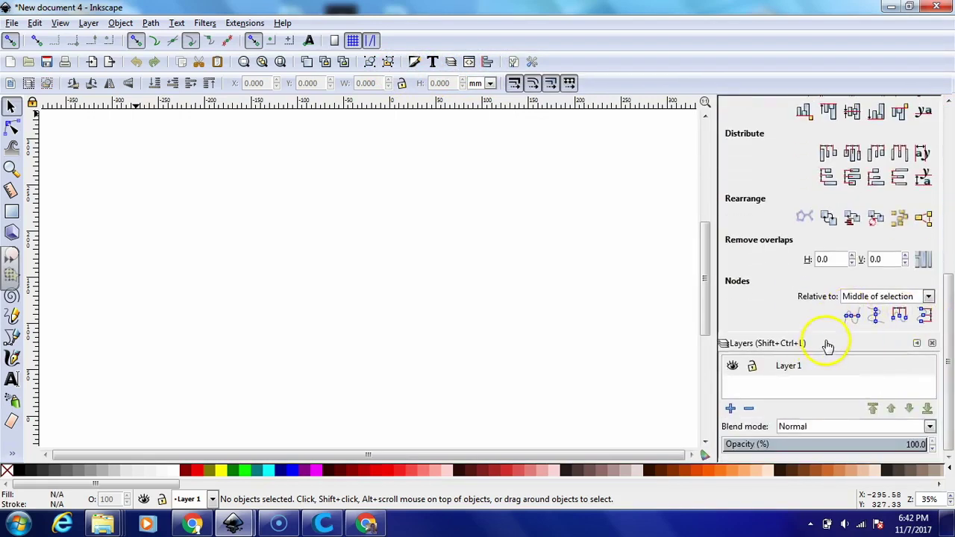
pyautogui.moveTo(828, 343); pyautogui.dragTo(834, 95)
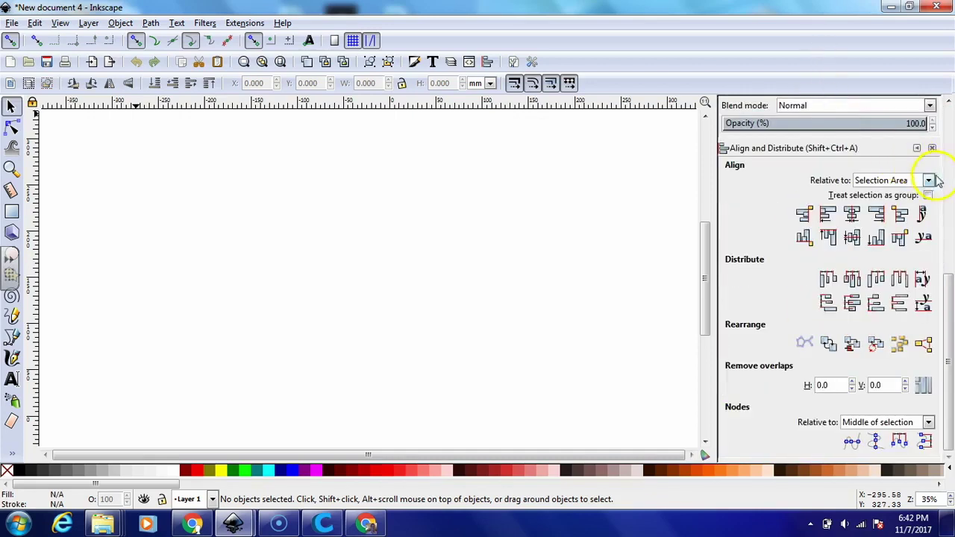
pyautogui.moveTo(950, 384); pyautogui.dragTo(944, 199)
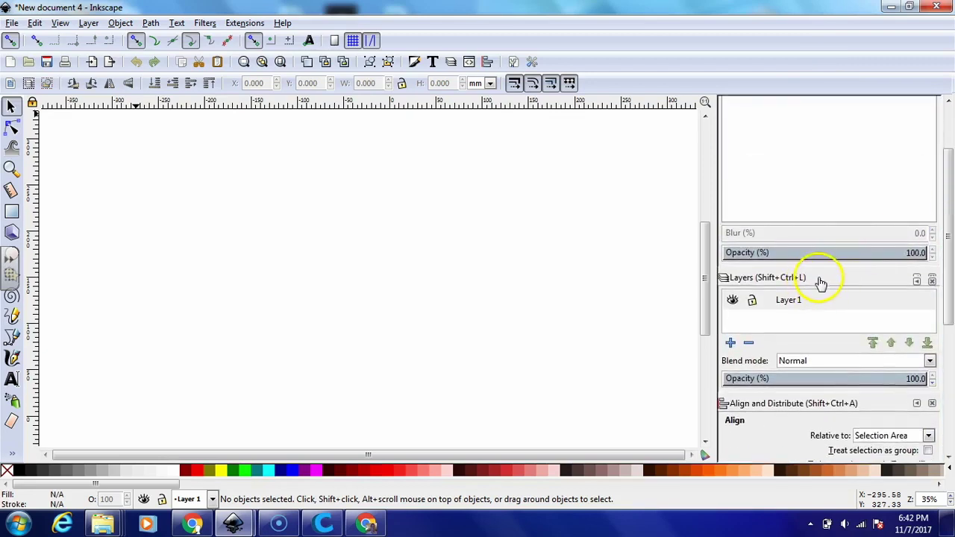
pyautogui.moveTo(818, 279); pyautogui.dragTo(810, 96)
pyautogui.click(947, 235)
pyautogui.moveTo(947, 235); pyautogui.dragTo(935, 146)
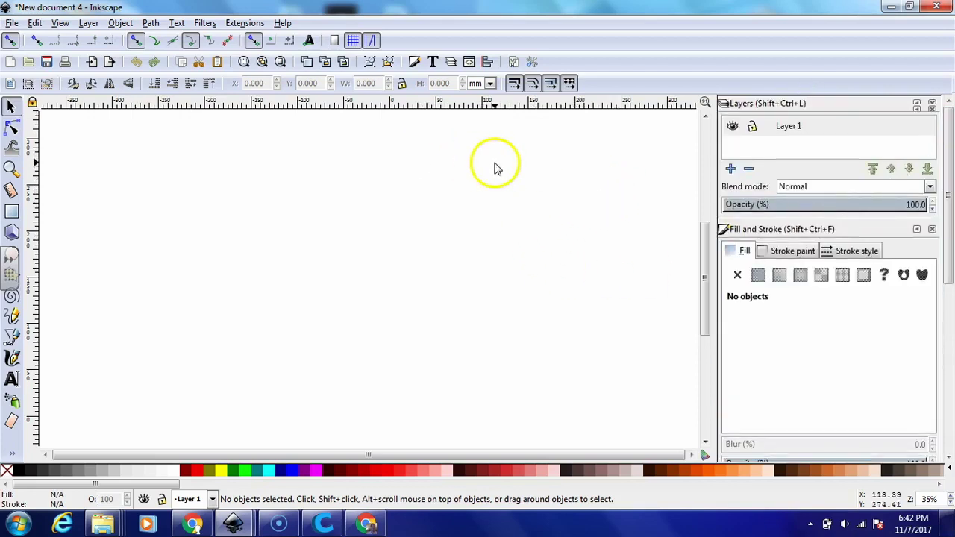
# Import the justice league picture from the desktop as an embedded JPEG with file DPI and smooth rendering, and restore the maximized window
pyautogui.click(911, 9)
pyautogui.click(889, 8)
pyautogui.moveTo(328, 27); pyautogui.dragTo(570, 95)
pyautogui.moveTo(440, 274); pyautogui.dragTo(449, 285)
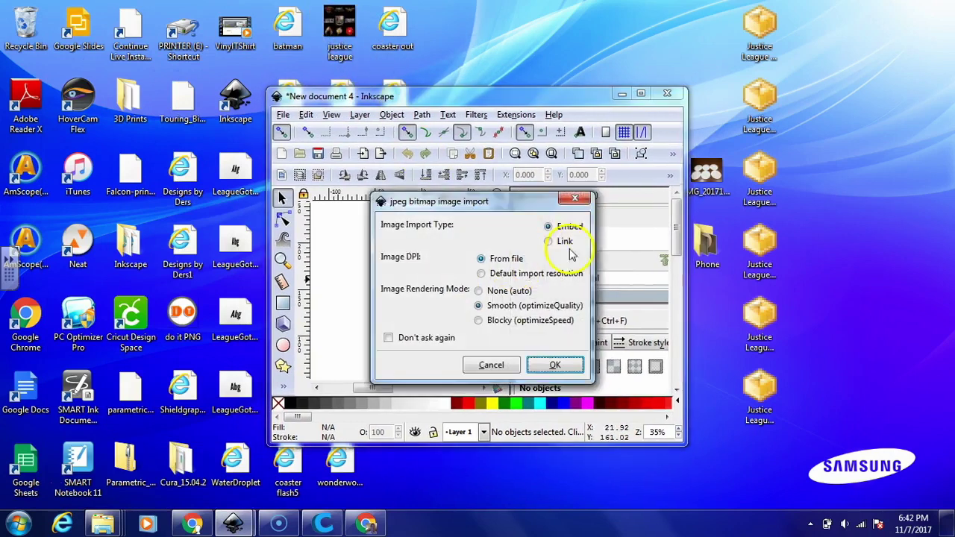
pyautogui.click(552, 364)
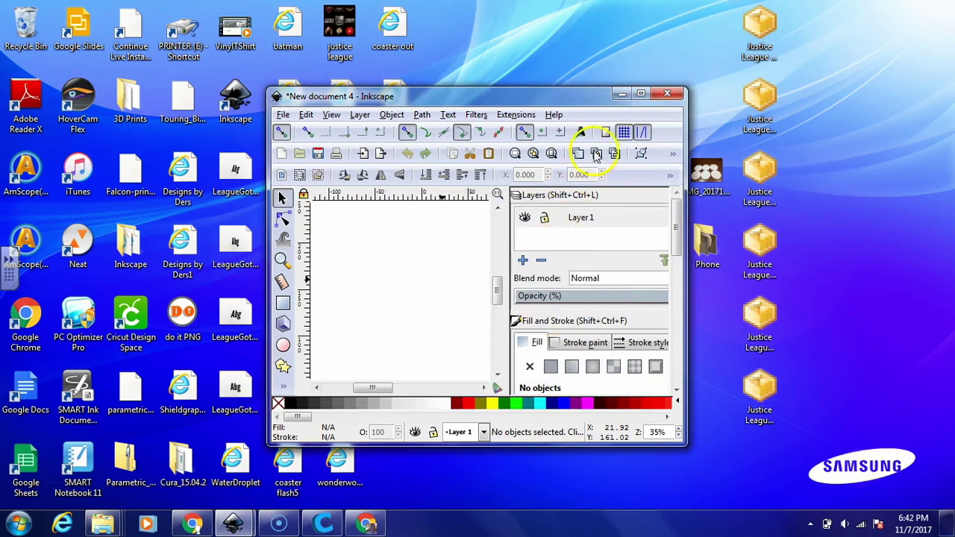
pyautogui.click(639, 95)
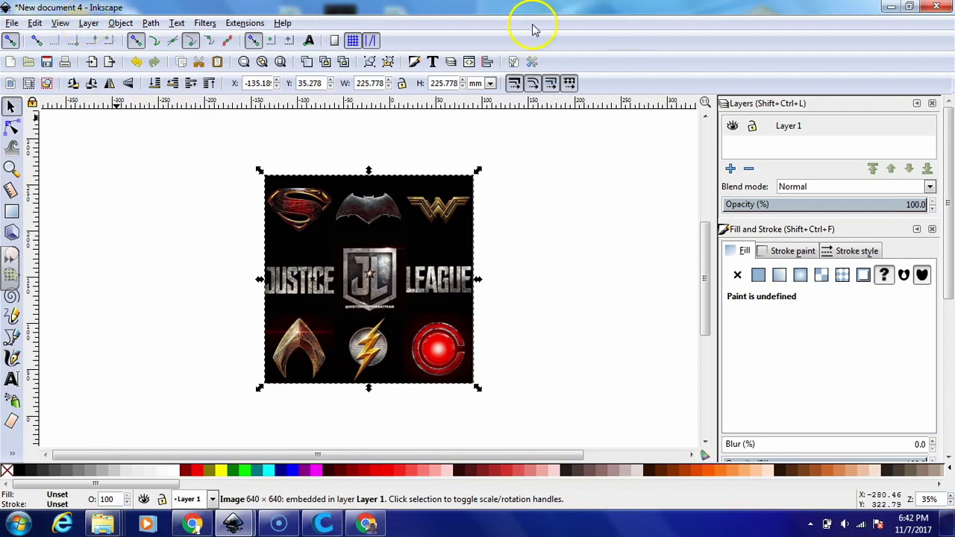
# Add Layer 2 above the picture's layer, and lock Layer 1 with its opacity reduced to 50.7%
pyautogui.click(730, 169)
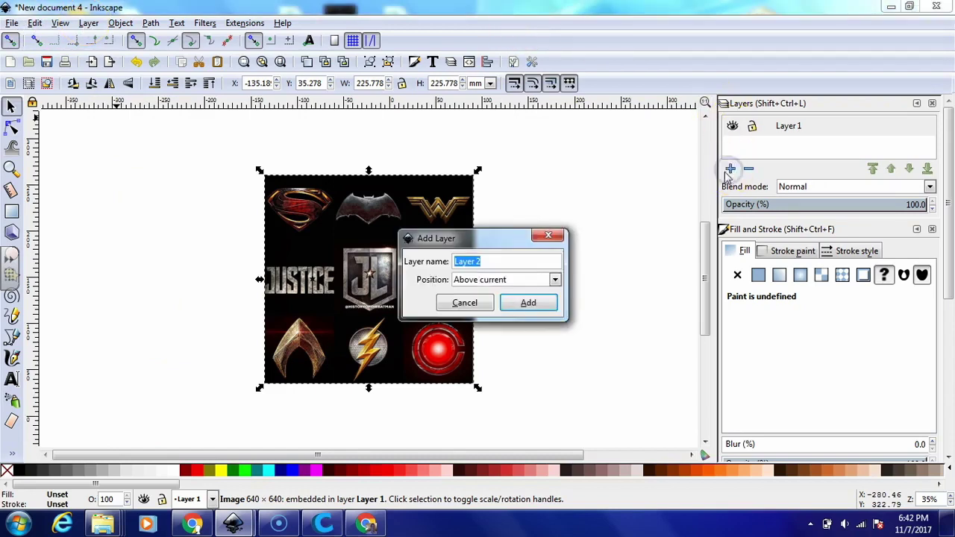
pyautogui.click(516, 304)
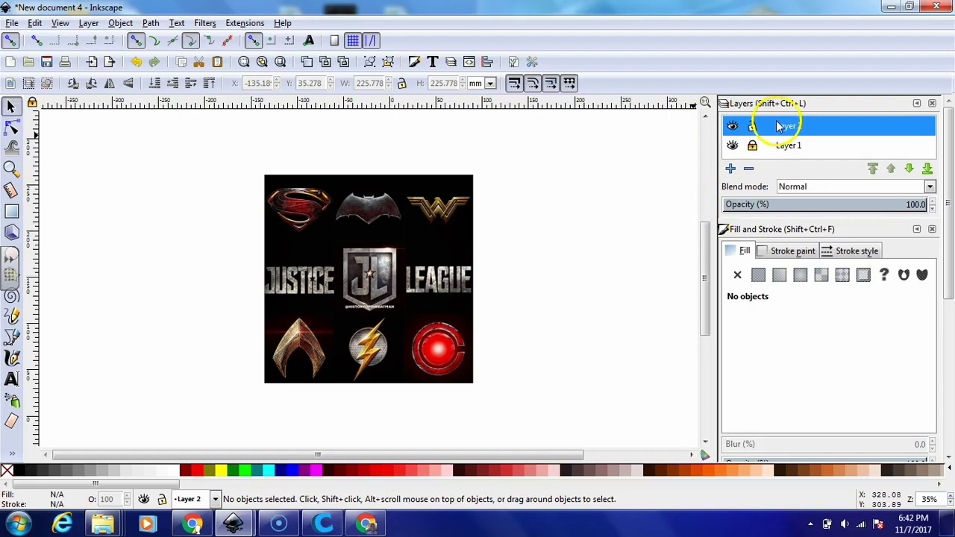
pyautogui.click(787, 146)
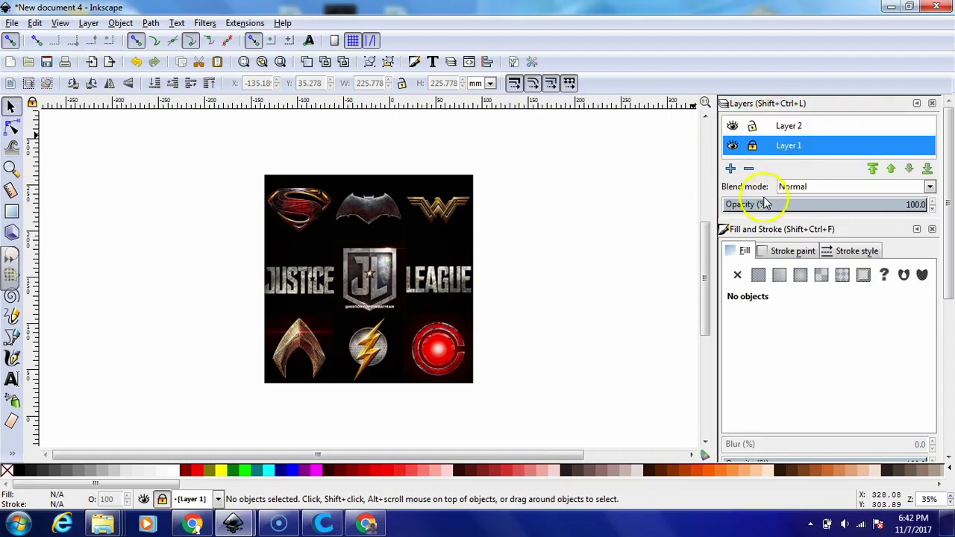
pyautogui.click(827, 204)
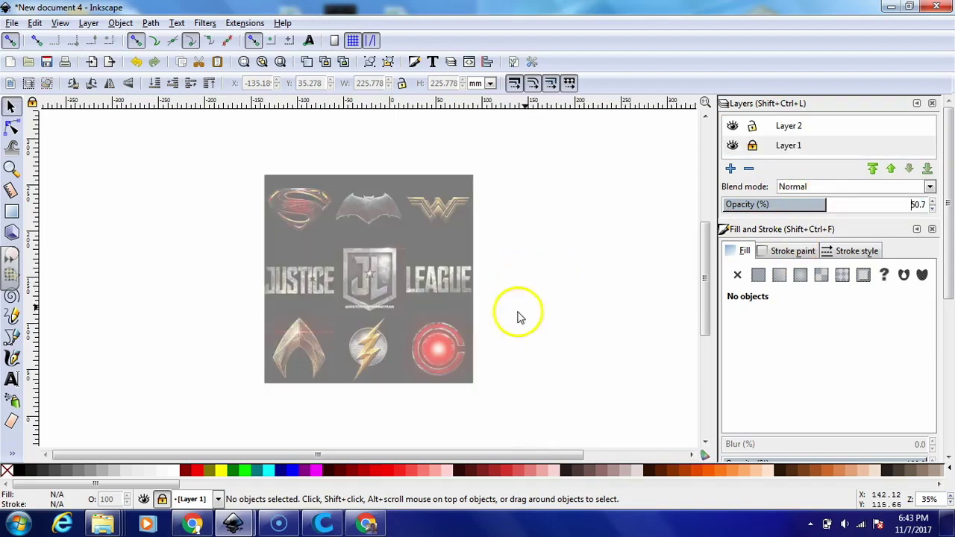
# Try to start a Bezier path at the upper-left corner of the JL shield on Layer 1
pyautogui.click(60, 23)
pyautogui.moveTo(83, 39)
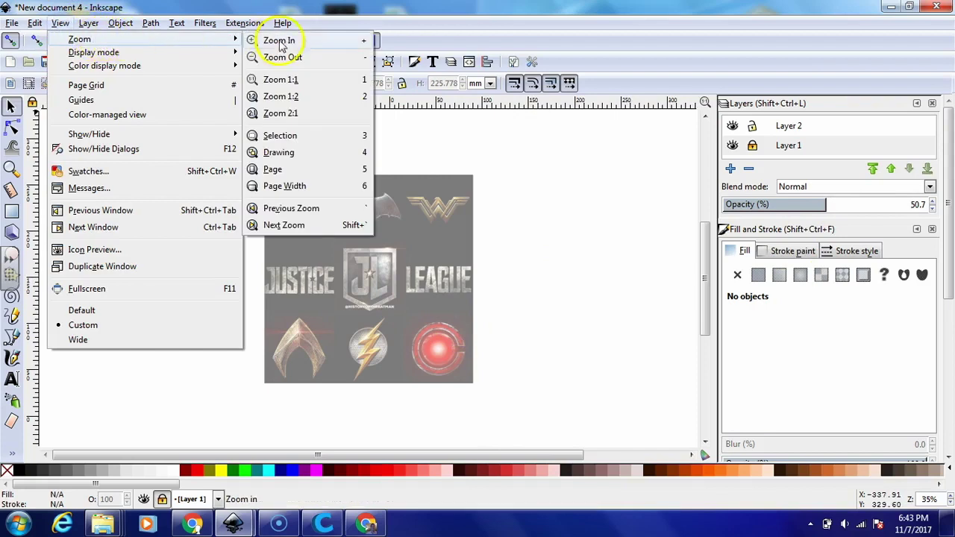
pyautogui.click(300, 81)
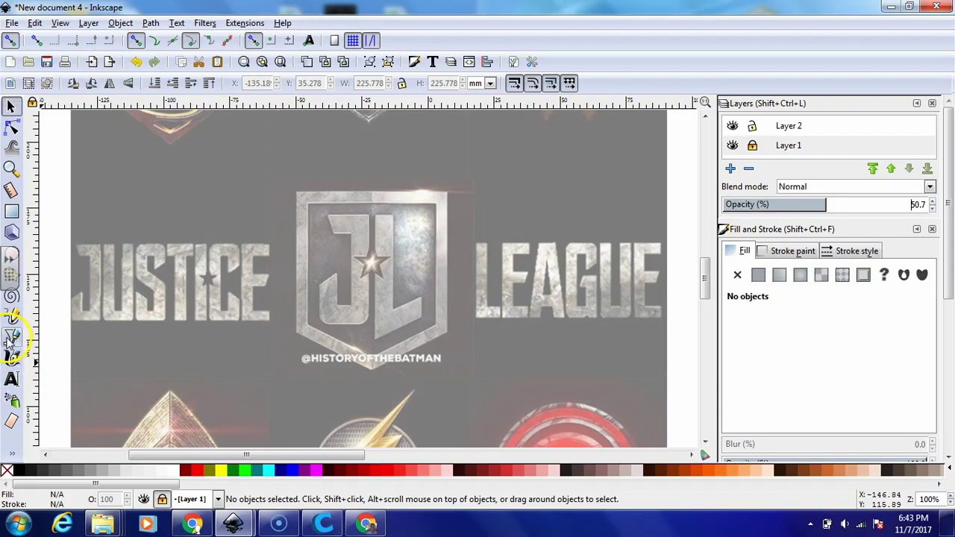
pyautogui.click(10, 338)
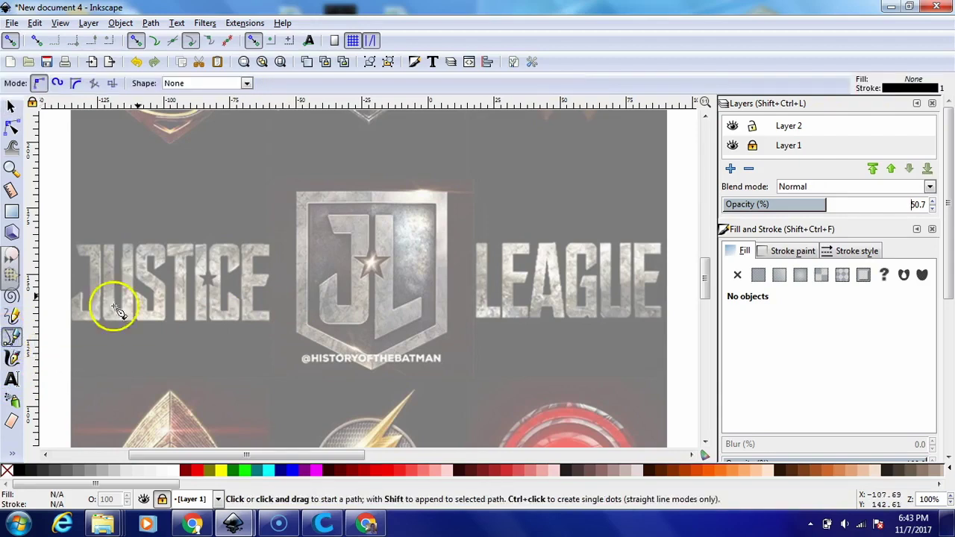
pyautogui.click(296, 191)
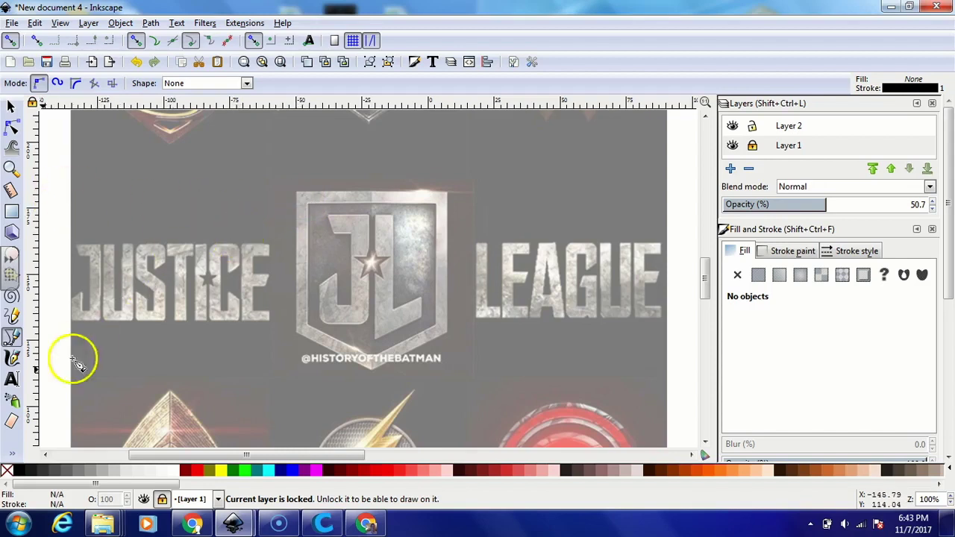
pyautogui.click(11, 335)
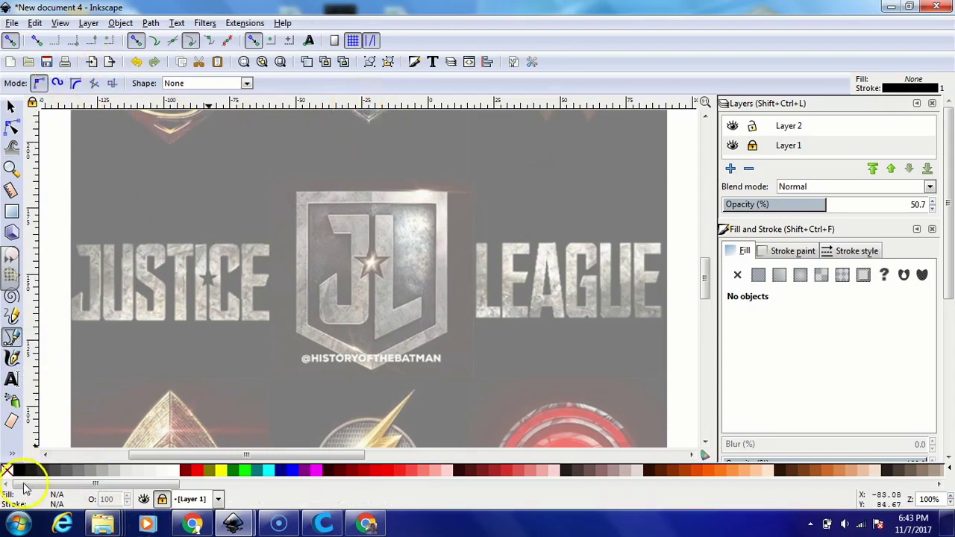
# Make Layer 2 current and place horizontal guides at the JL shield's top edge, lower side corners and bottom tip
pyautogui.hotkey('ctrl', 'pageup')
pyautogui.moveTo(369, 103); pyautogui.dragTo(370, 192)
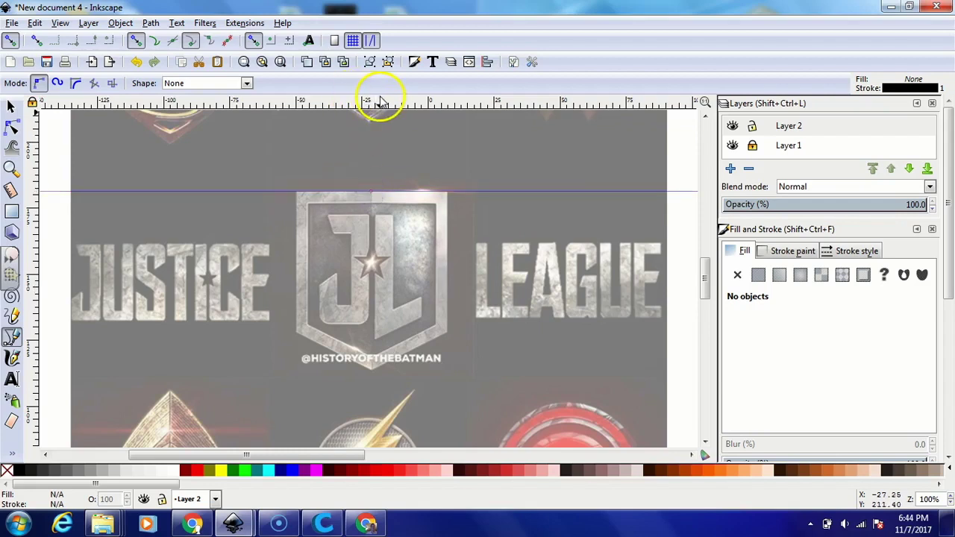
pyautogui.moveTo(368, 104); pyautogui.dragTo(383, 333)
pyautogui.moveTo(365, 102); pyautogui.dragTo(371, 370)
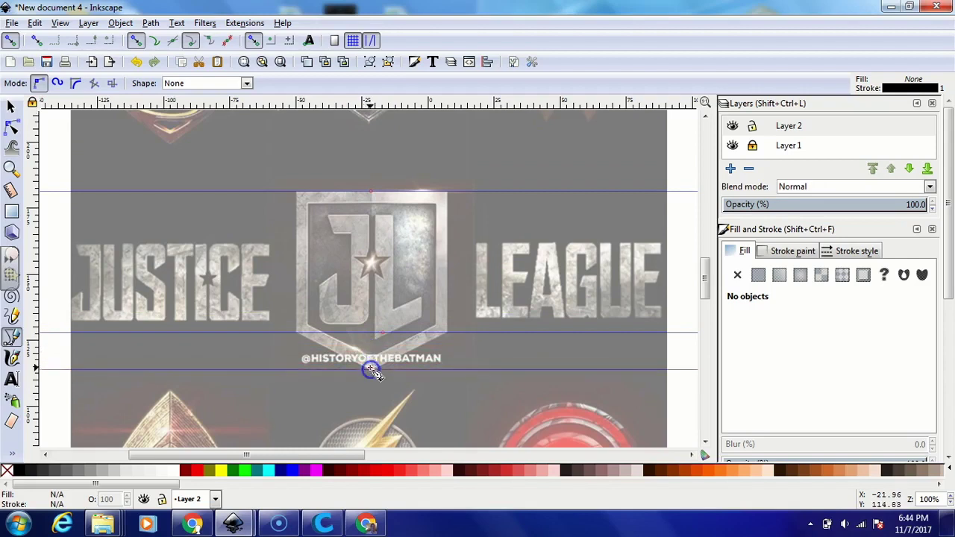
# Trace the outer outline of the JL shield as a closed straight-segment Bezier path snapped to the guides
pyautogui.click(12, 340)
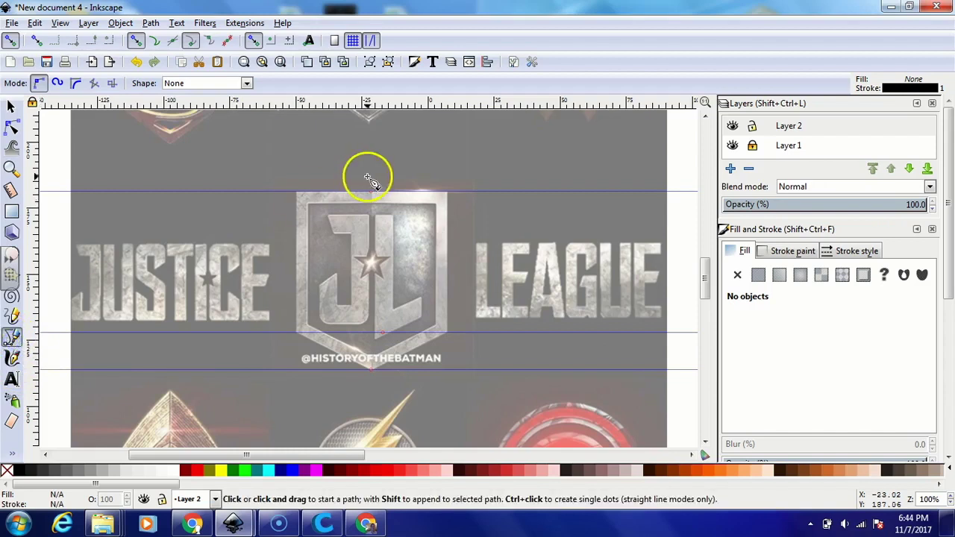
pyautogui.click(296, 193)
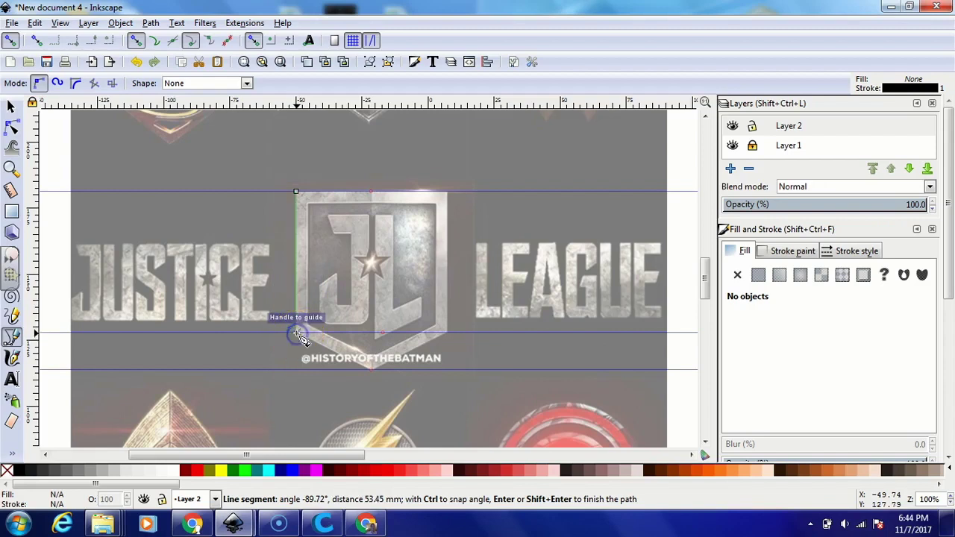
pyautogui.click(296, 334)
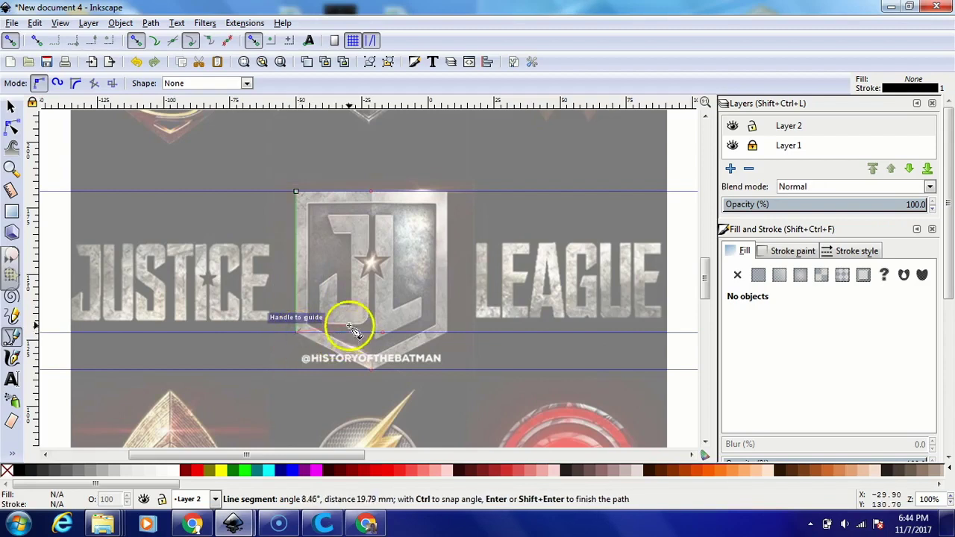
pyautogui.click(373, 371)
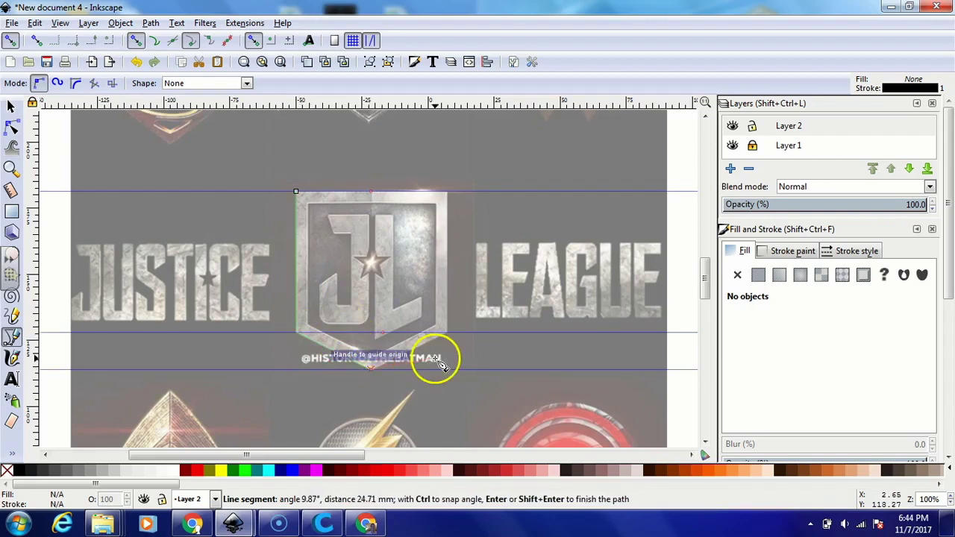
pyautogui.click(447, 194)
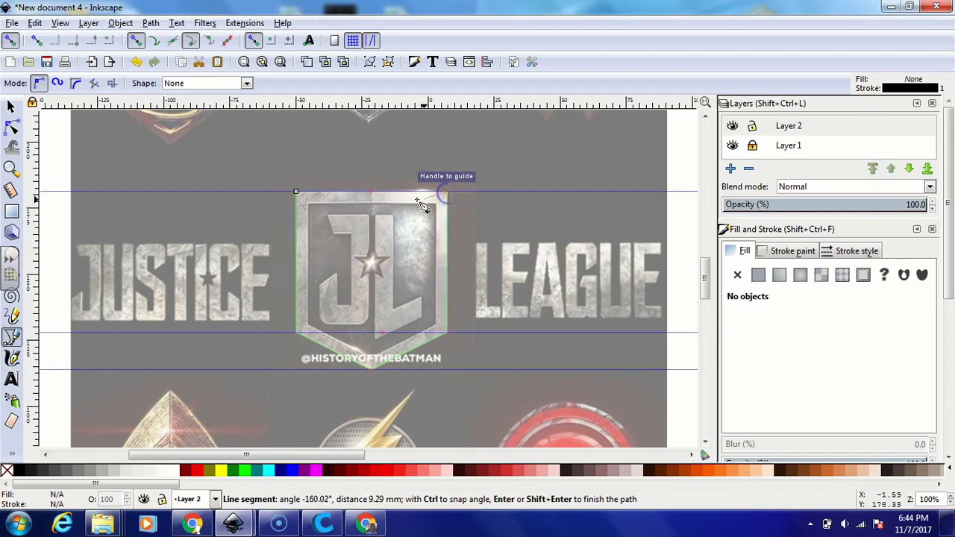
pyautogui.click(296, 193)
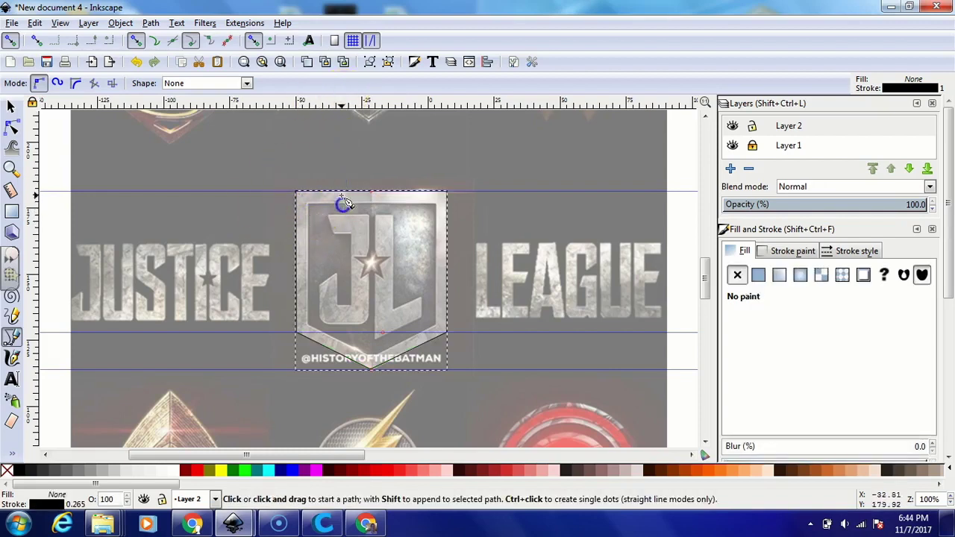
# Turn snapping off and place horizontal guides at the shield's inner top edge, inner lower side corners and inner bottom tip
pyautogui.moveTo(362, 106); pyautogui.dragTo(367, 128)
pyautogui.click(10, 43)
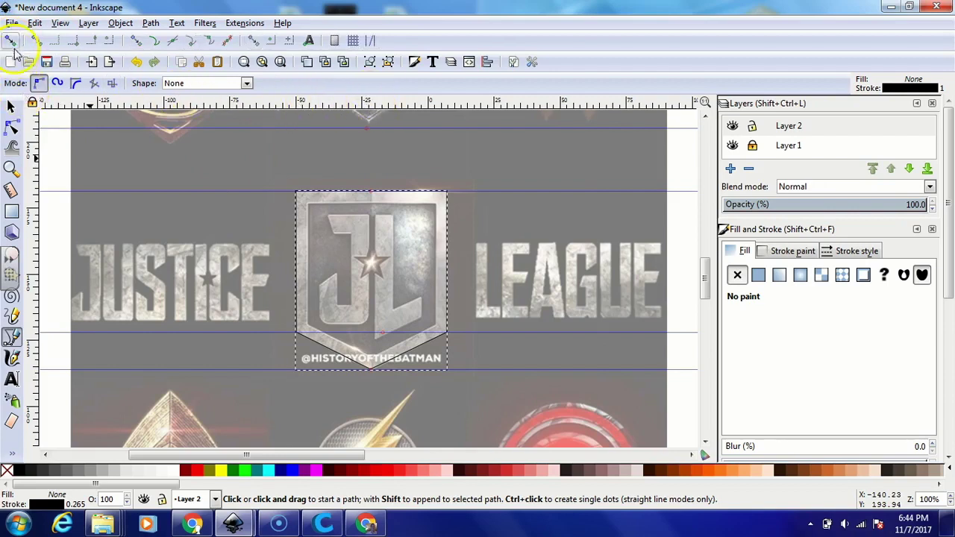
pyautogui.click(12, 43)
pyautogui.click(13, 43)
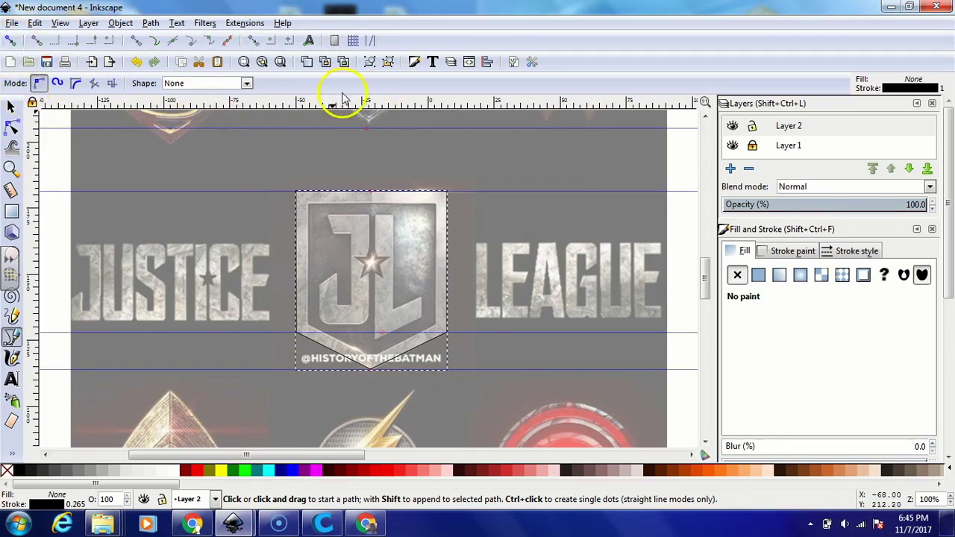
pyautogui.moveTo(368, 106); pyautogui.dragTo(372, 203)
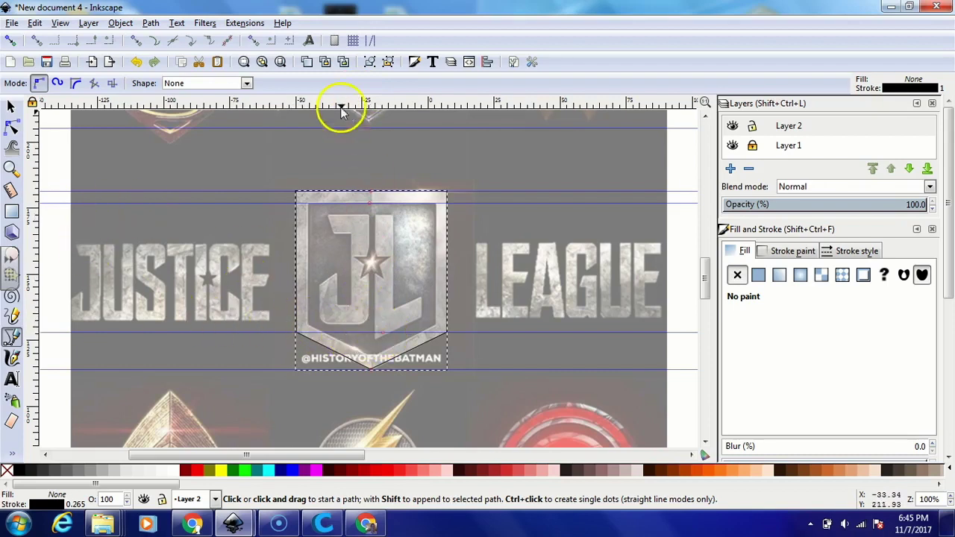
pyautogui.moveTo(368, 103); pyautogui.dragTo(375, 326)
pyautogui.moveTo(373, 101); pyautogui.dragTo(372, 358)
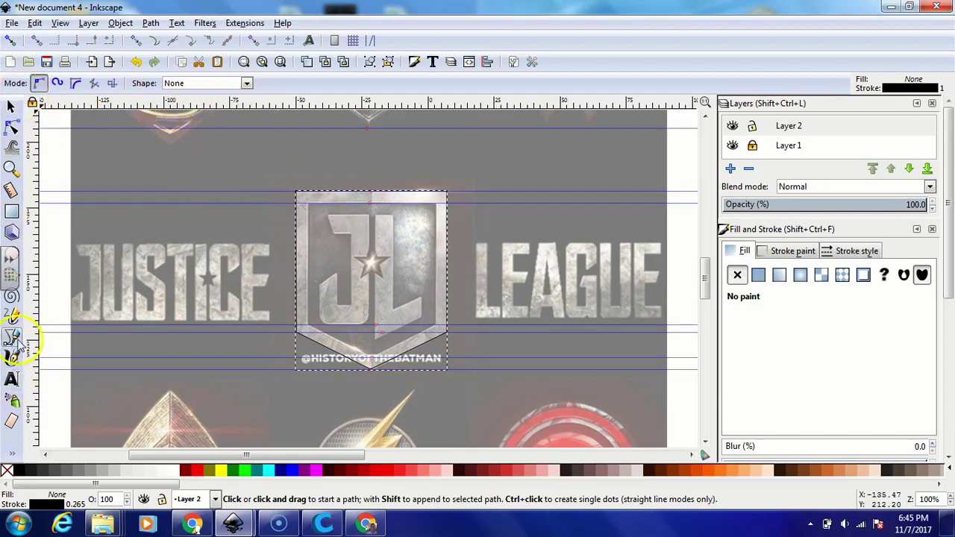
# Trace the inner outline of the JL shield as a closed straight-segment Bezier path, and remove the guides
pyautogui.click(309, 203)
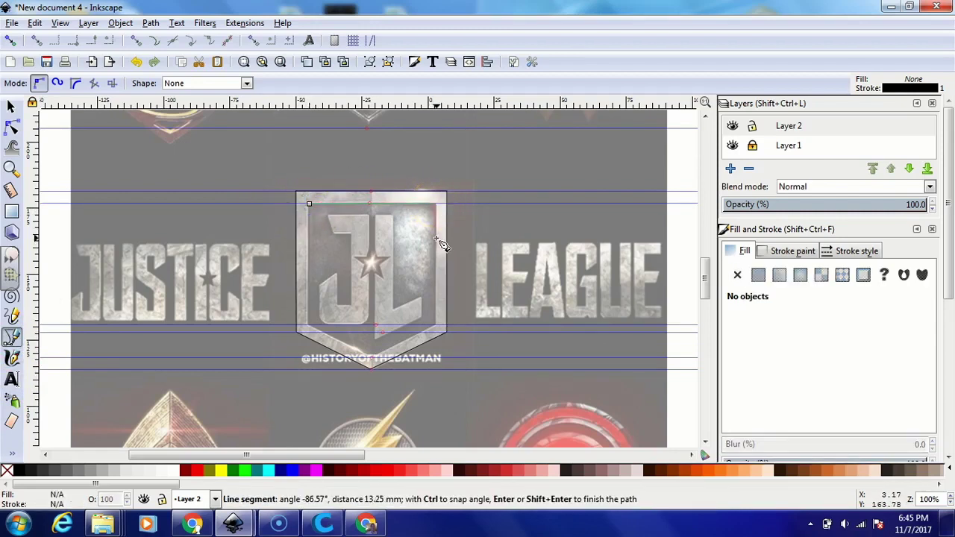
pyautogui.press('s')
pyautogui.moveTo(437, 330); pyautogui.dragTo(392, 423)
pyautogui.press('b')
pyautogui.click(437, 294)
pyautogui.click(309, 369)
pyautogui.press('Return')
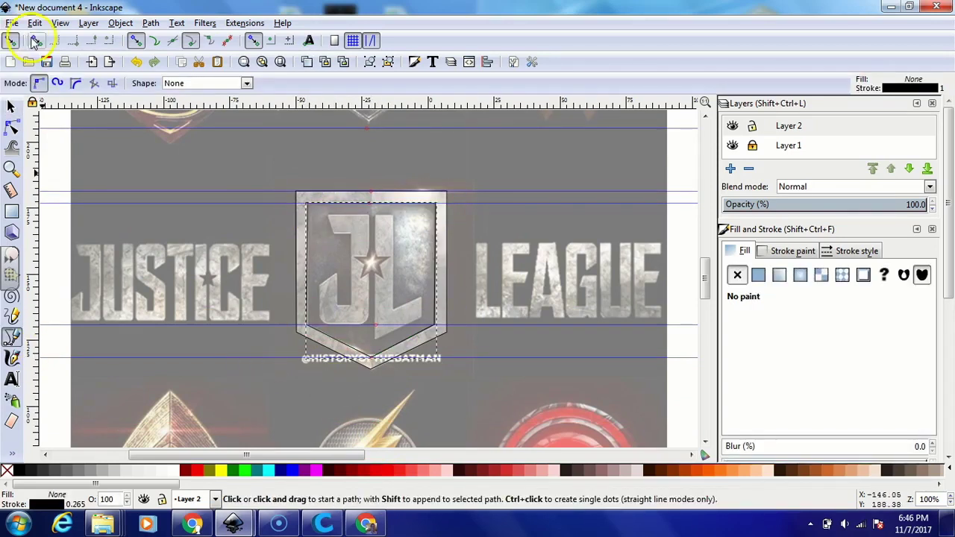
pyautogui.press('s')
pyautogui.click(216, 127)
pyautogui.press('Escape')
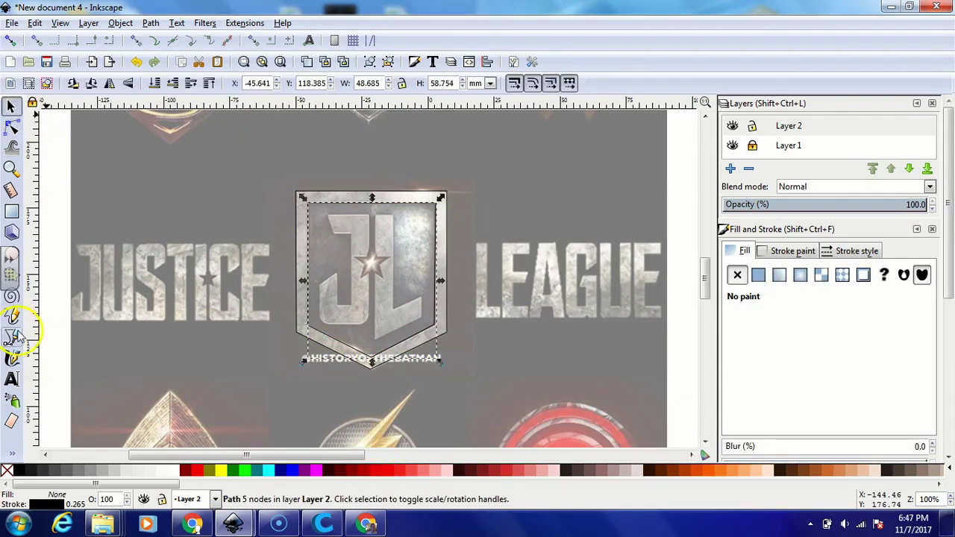
# Trace the letter J together with the left half of the star as one closed Bezier path
pyautogui.press('c')
pyautogui.press('b')
pyautogui.click(326, 216)
pyautogui.click(352, 217)
pyautogui.click(352, 233)
pyautogui.click(339, 241)
pyautogui.click(339, 299)
pyautogui.click(321, 306)
pyautogui.click(321, 323)
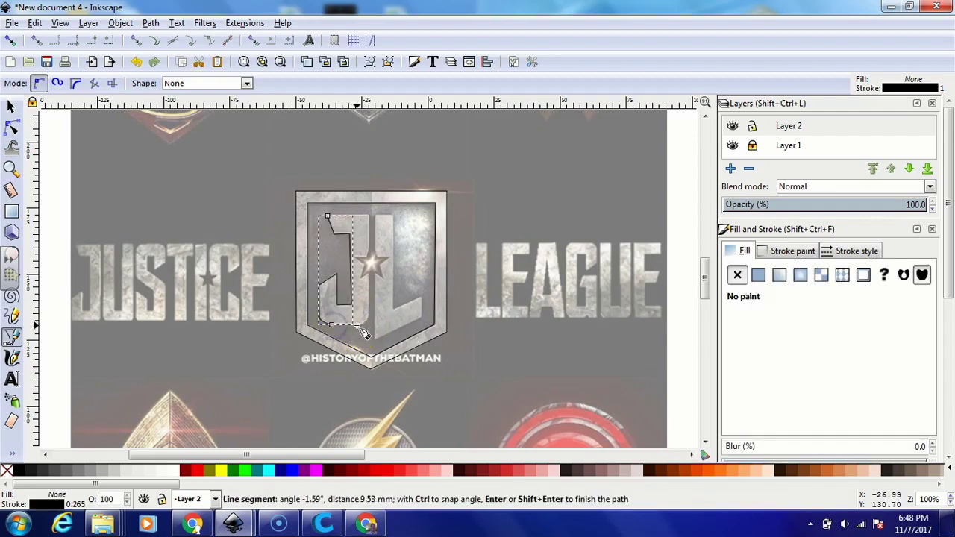
pyautogui.click(358, 326)
pyautogui.click(369, 309)
pyautogui.click(369, 253)
pyautogui.doubleClick(369, 217)
# Trace the letter L together with the right half of the star as one closed Bezier path
pyautogui.click(375, 215)
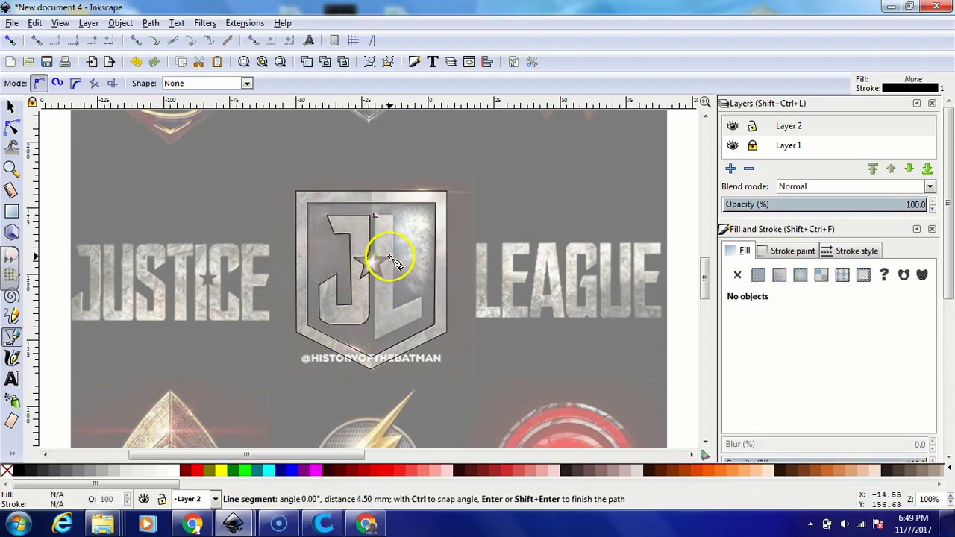
pyautogui.click(375, 339)
pyautogui.click(420, 313)
pyautogui.click(422, 298)
pyautogui.click(395, 299)
pyautogui.click(396, 216)
pyautogui.click(375, 215)
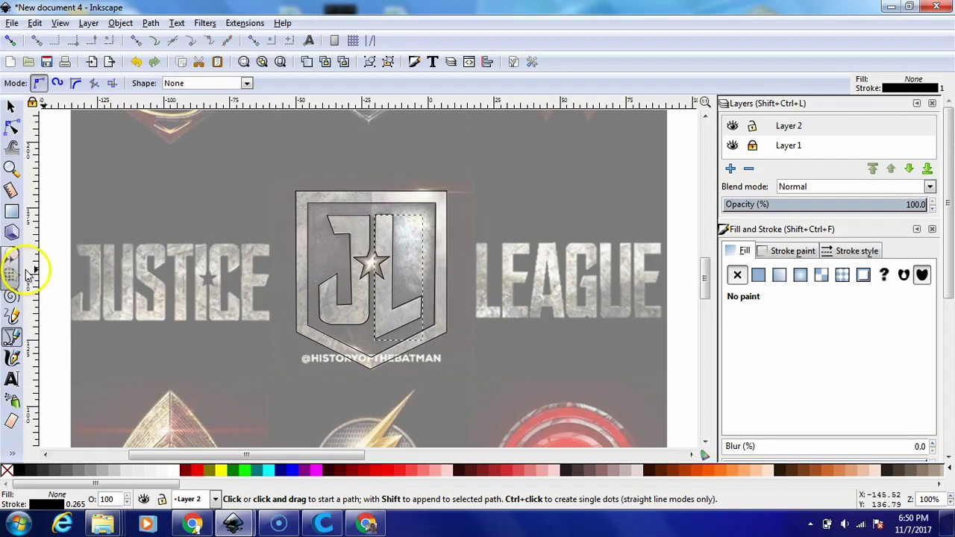
# Group the two shield outlines and the two letter paths, and copy the group
pyautogui.click(11, 106)
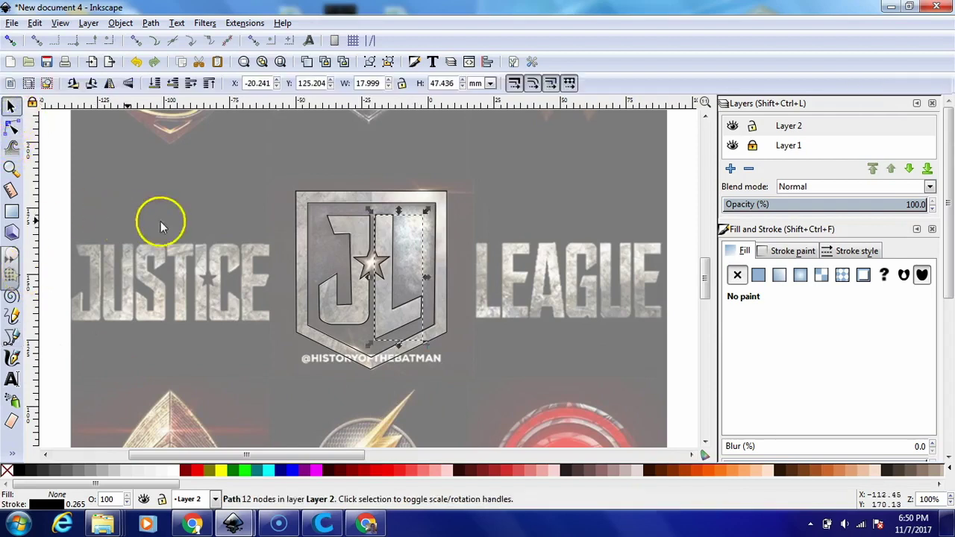
pyautogui.moveTo(259, 159); pyautogui.dragTo(502, 390)
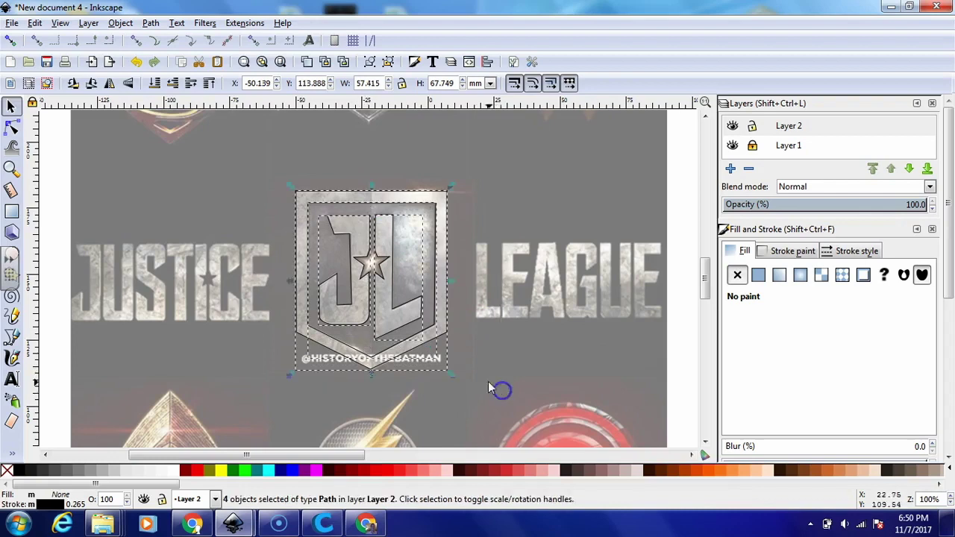
pyautogui.click(369, 62)
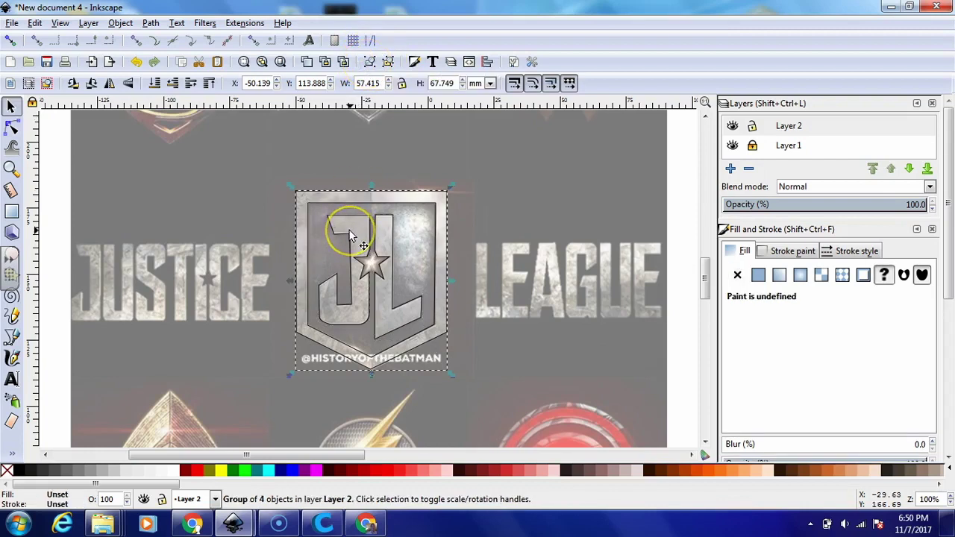
pyautogui.click(329, 228)
pyautogui.rightClick(358, 200)
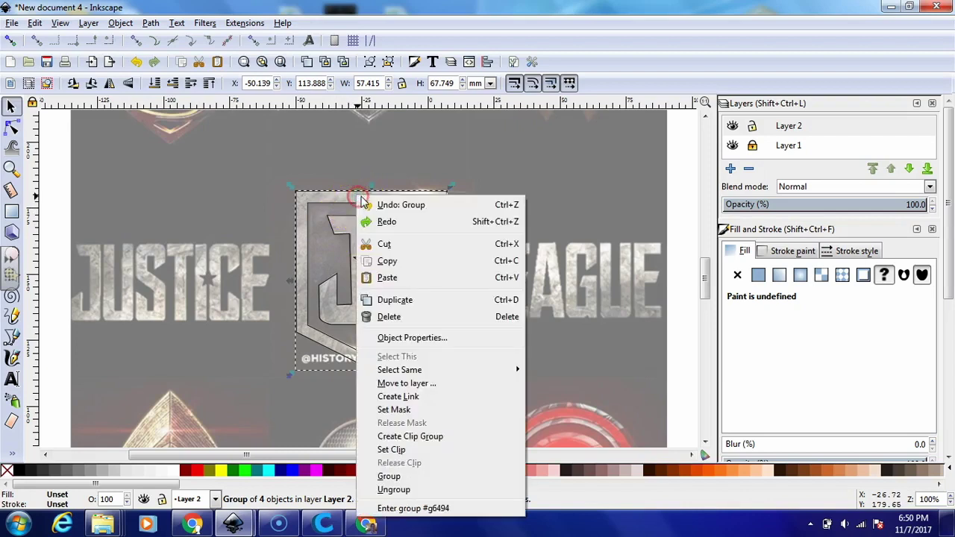
pyautogui.click(390, 246)
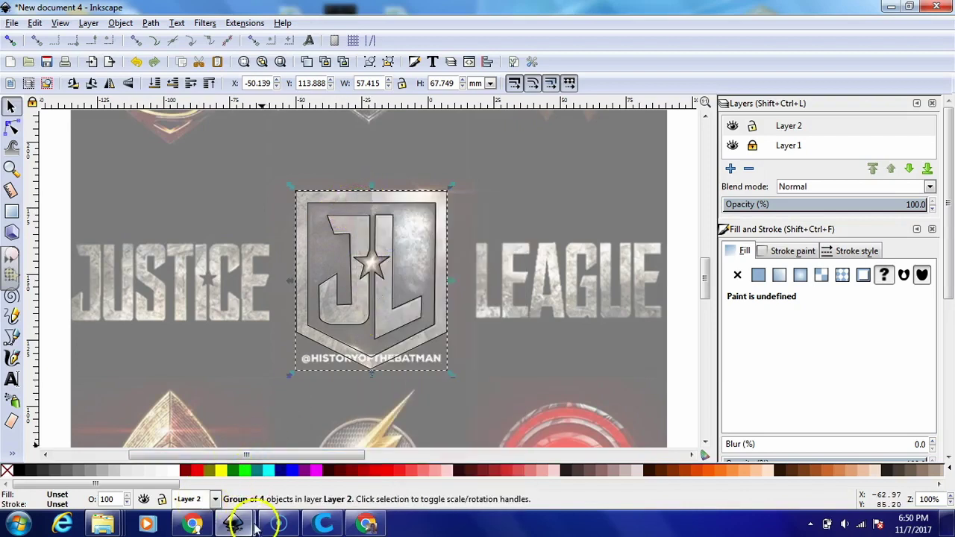
# Switch to the coaster in.svg document and replace its circle with the copied JL logo group
pyautogui.moveTo(233, 522)
pyautogui.click(157, 452)
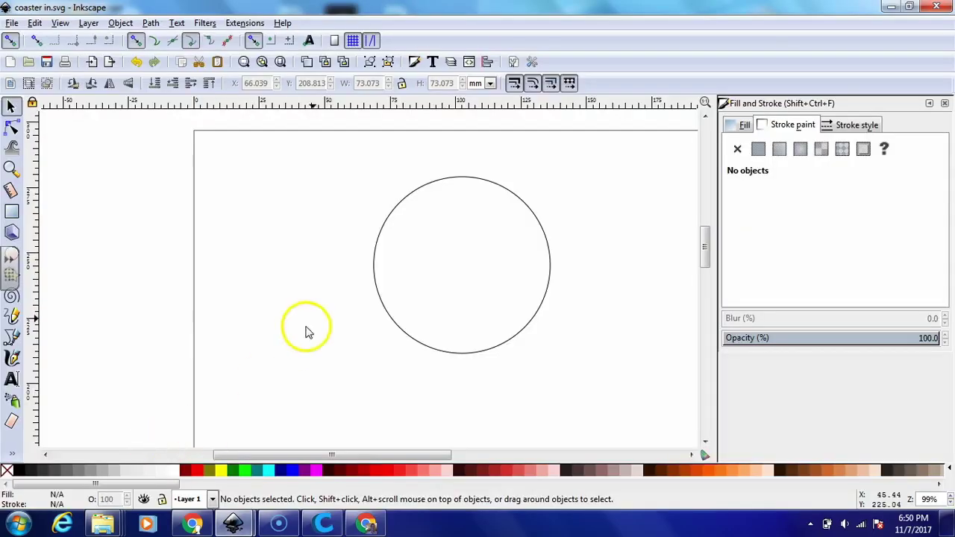
pyautogui.click(376, 266)
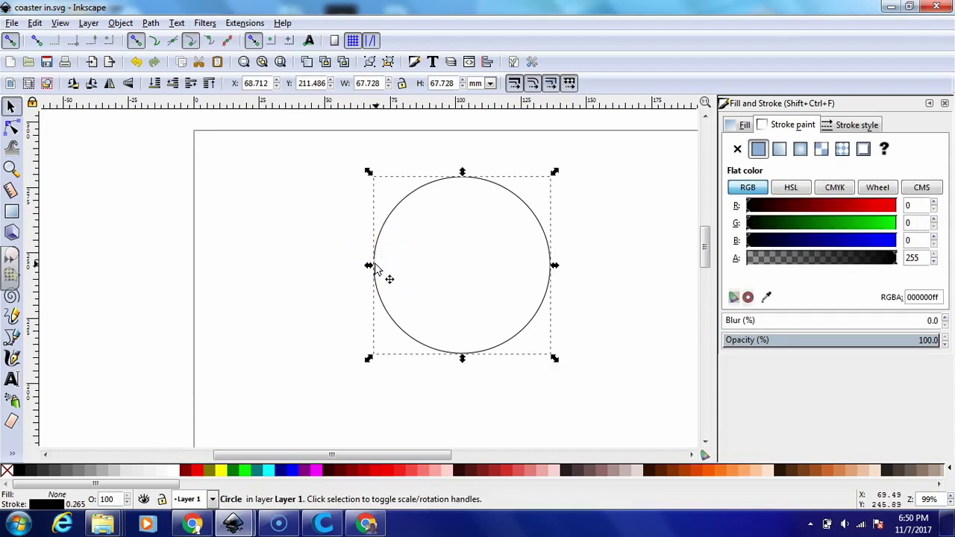
pyautogui.press('Delete')
pyautogui.rightClick(375, 269)
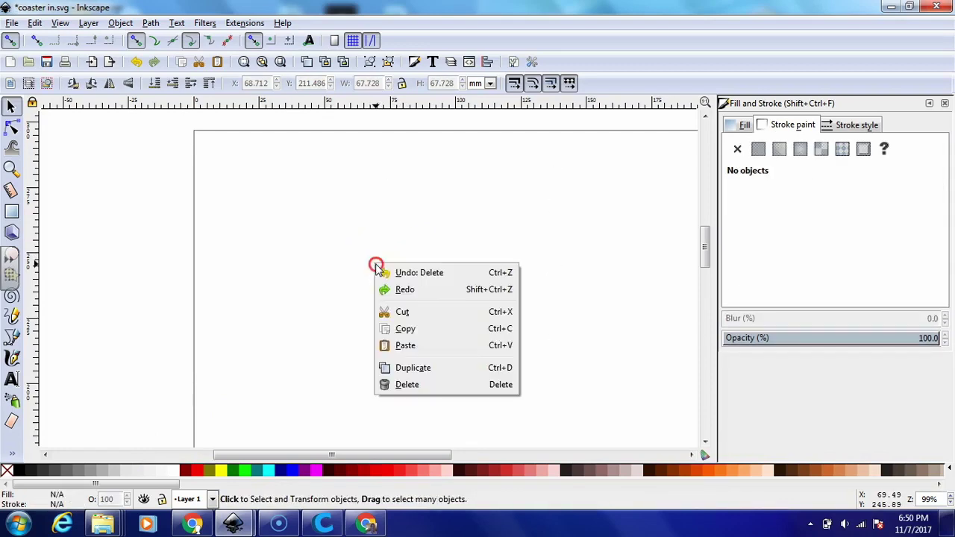
pyautogui.click(406, 345)
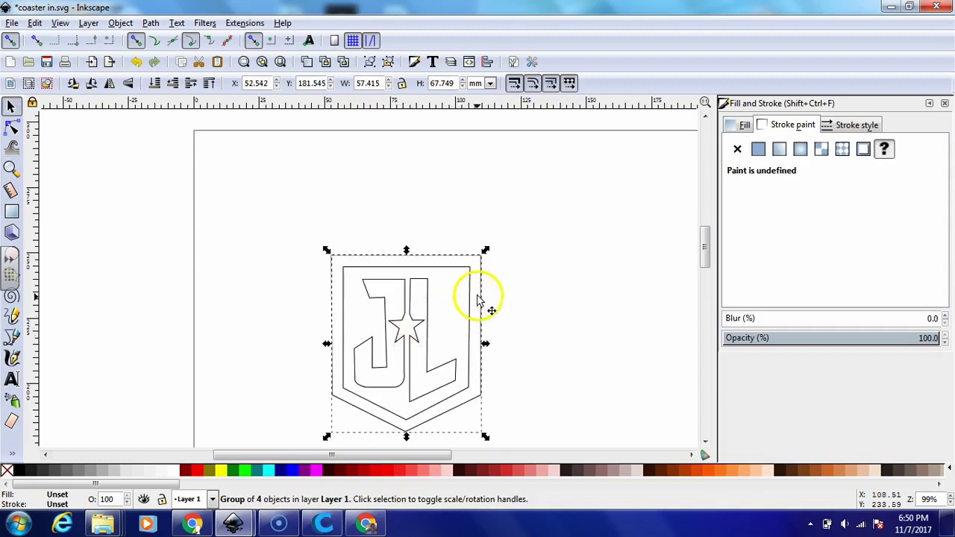
pyautogui.click(533, 294)
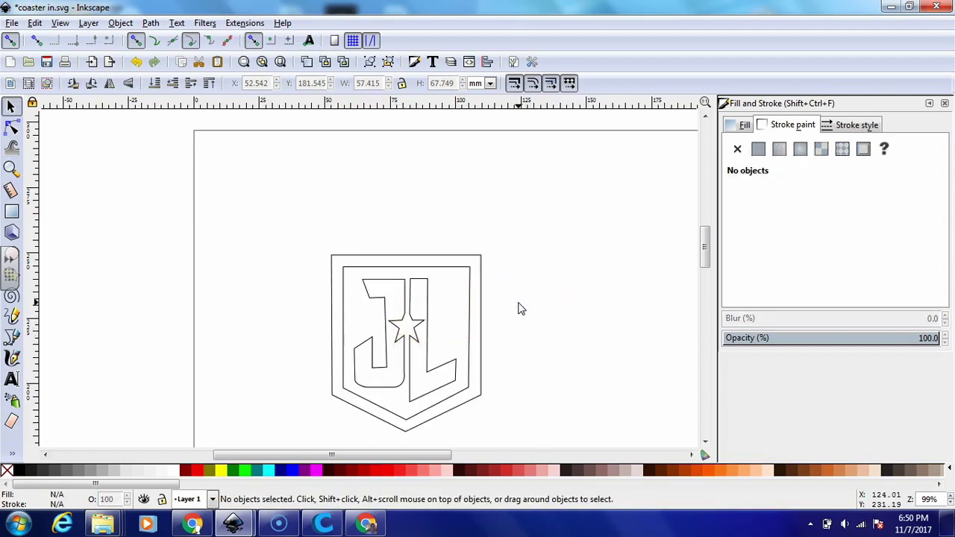
pyautogui.click(511, 315)
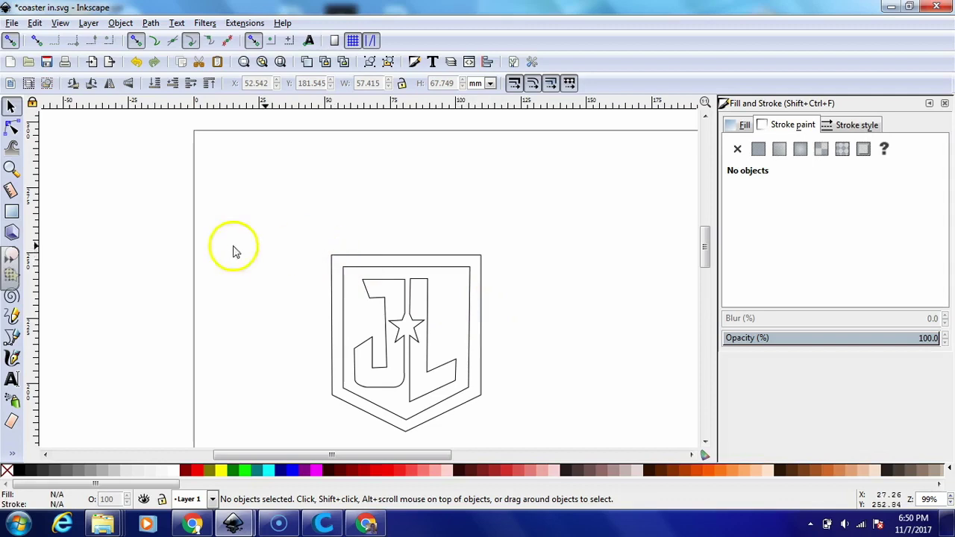
# Save the document under a new name on the Desktop as the Inkscape SVG "Justice League symbol"
pyautogui.click(10, 23)
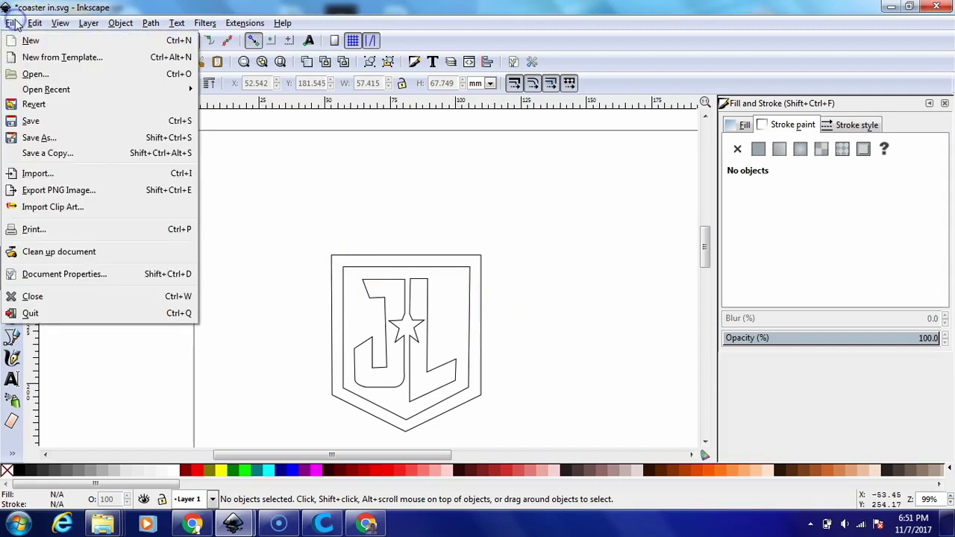
pyautogui.click(41, 137)
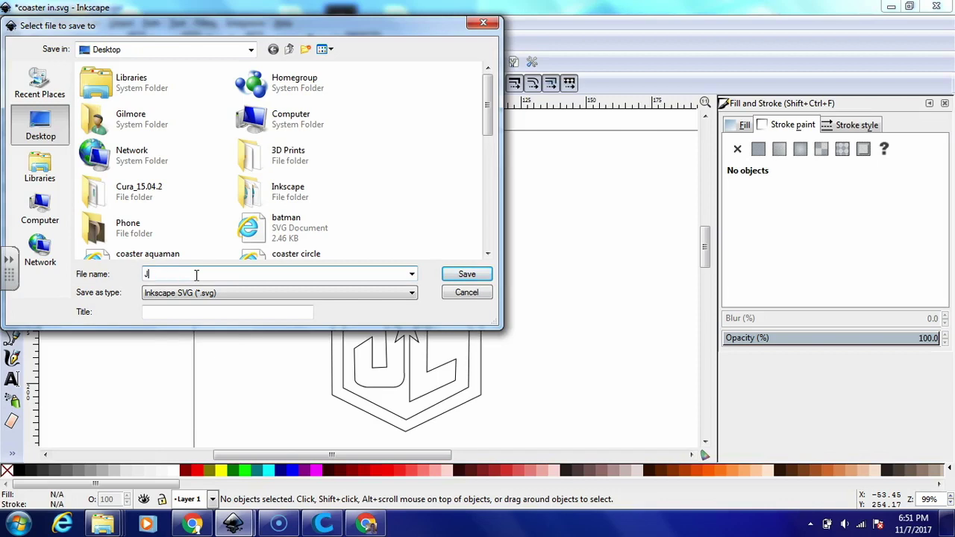
pyautogui.write('Justic')
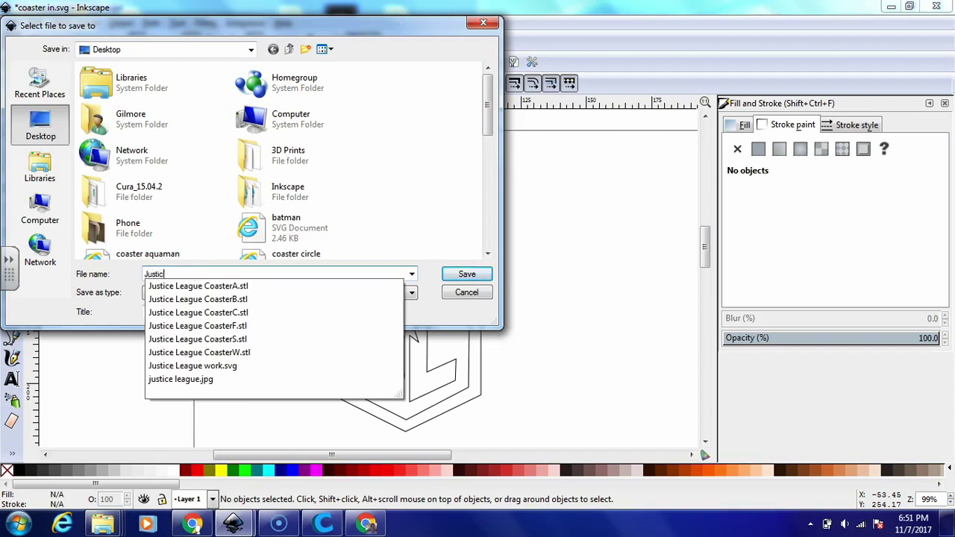
pyautogui.write('e Leag')
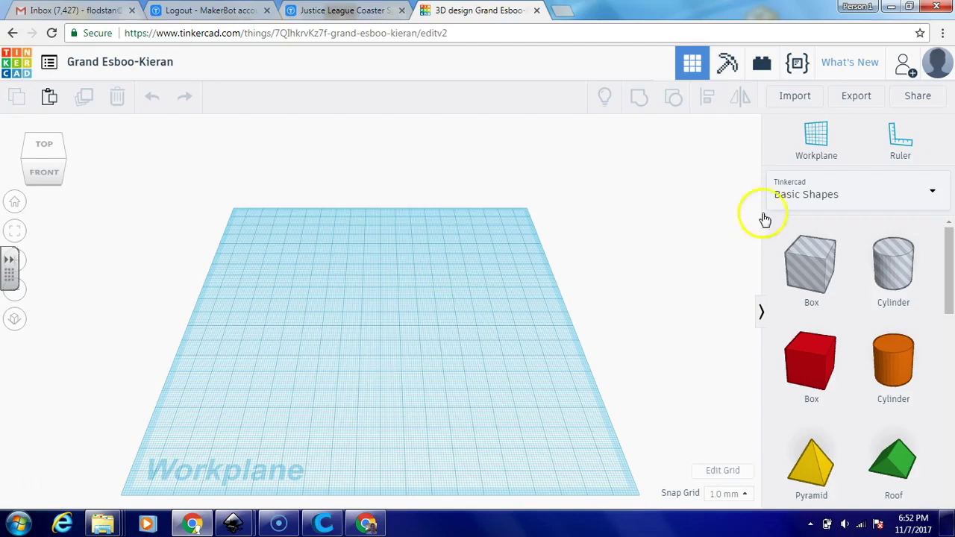
# In Tinkercad, import Justice League symbol.svg from the Desktop, centered on the art
pyautogui.click(804, 105)
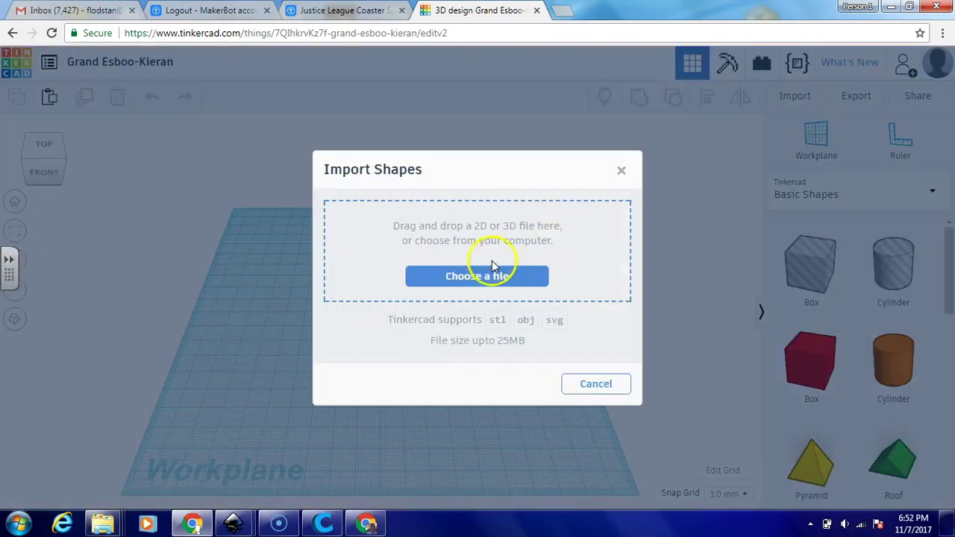
pyautogui.click(474, 277)
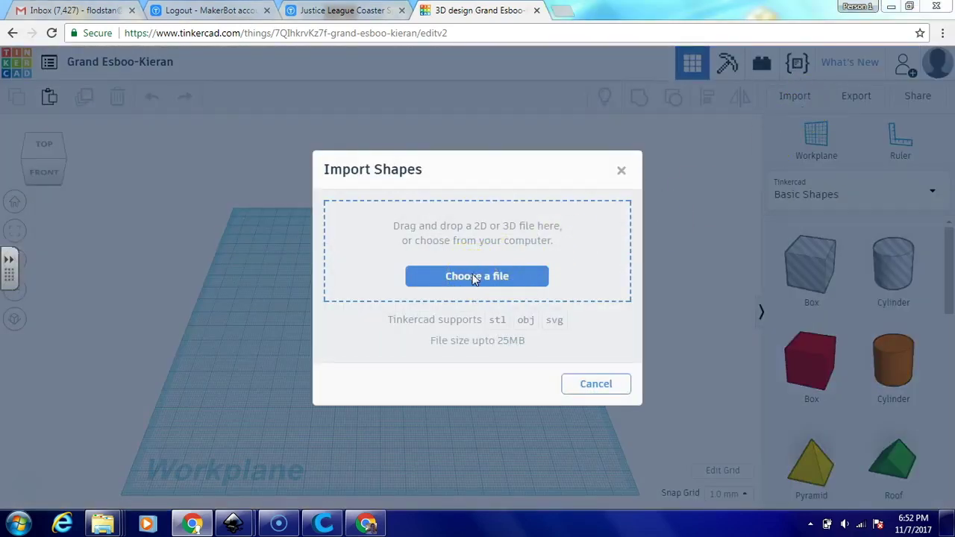
pyautogui.moveTo(465, 86); pyautogui.dragTo(466, 215)
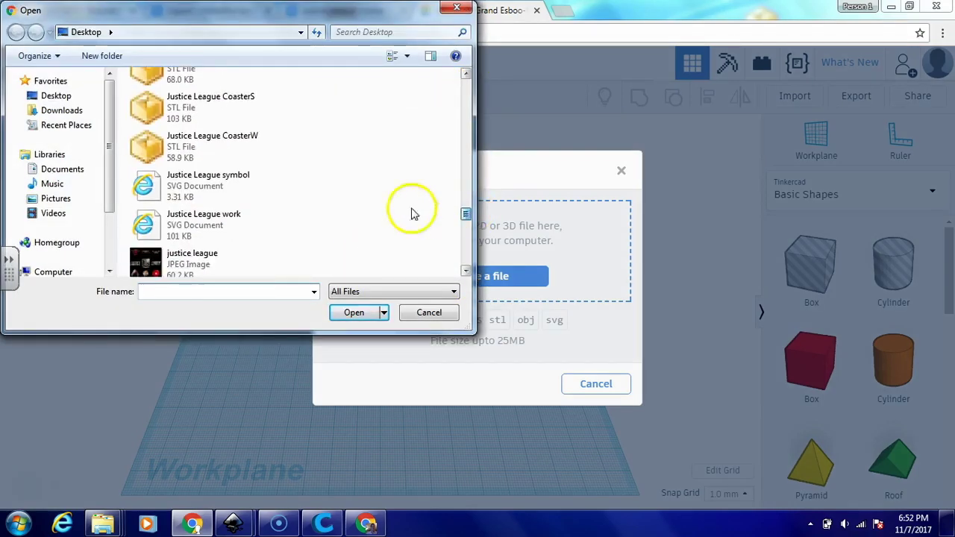
pyautogui.click(240, 200)
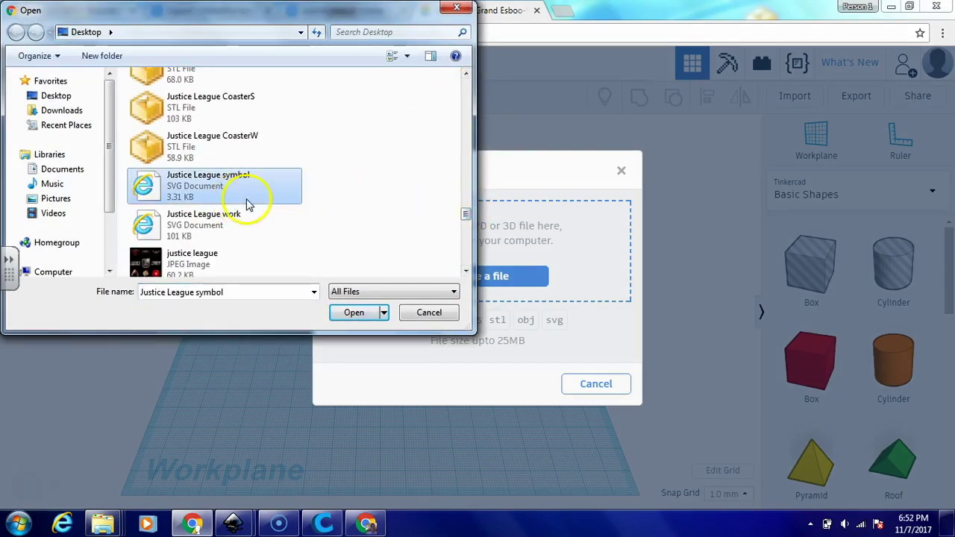
pyautogui.click(352, 313)
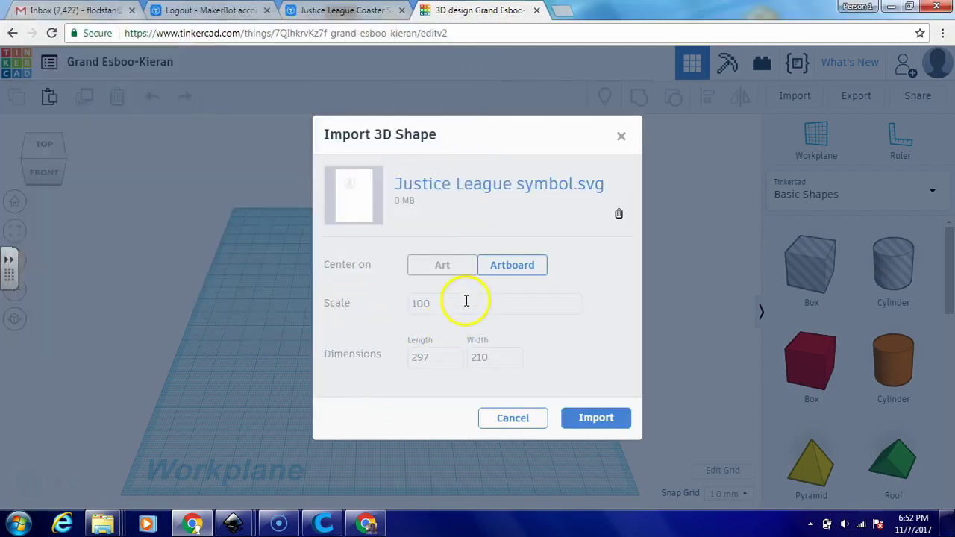
pyautogui.click(441, 264)
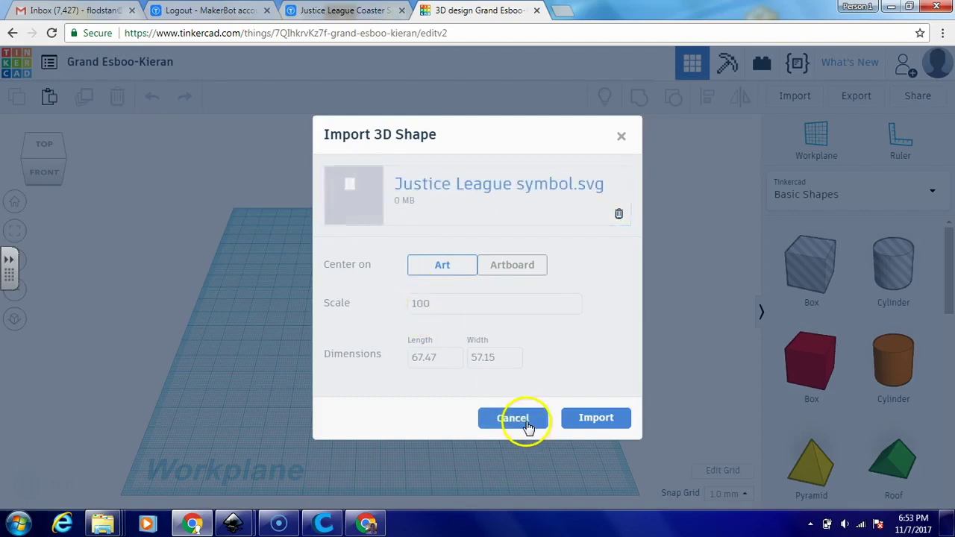
pyautogui.click(594, 419)
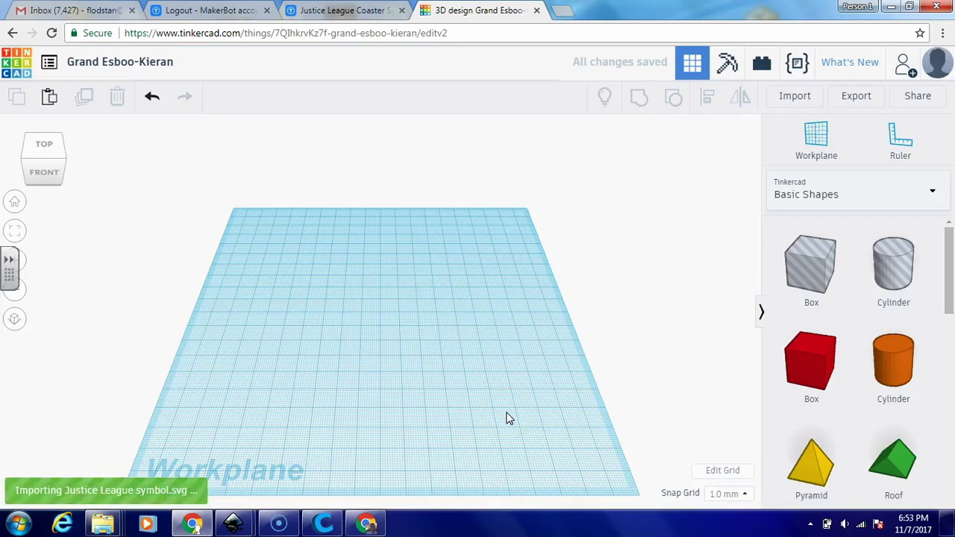
# Reduce the height of the imported JL shield shape to make it a thin plate on the workplane
pyautogui.moveTo(439, 370); pyautogui.dragTo(460, 331, button='right')
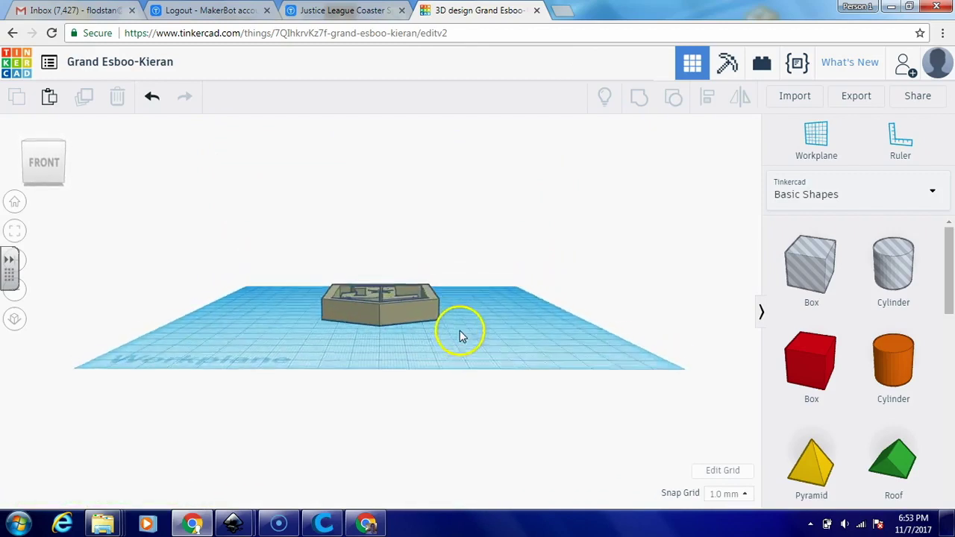
pyautogui.click(382, 297)
pyautogui.moveTo(380, 294); pyautogui.dragTo(383, 305)
pyautogui.moveTo(467, 362); pyautogui.dragTo(464, 456, button='right')
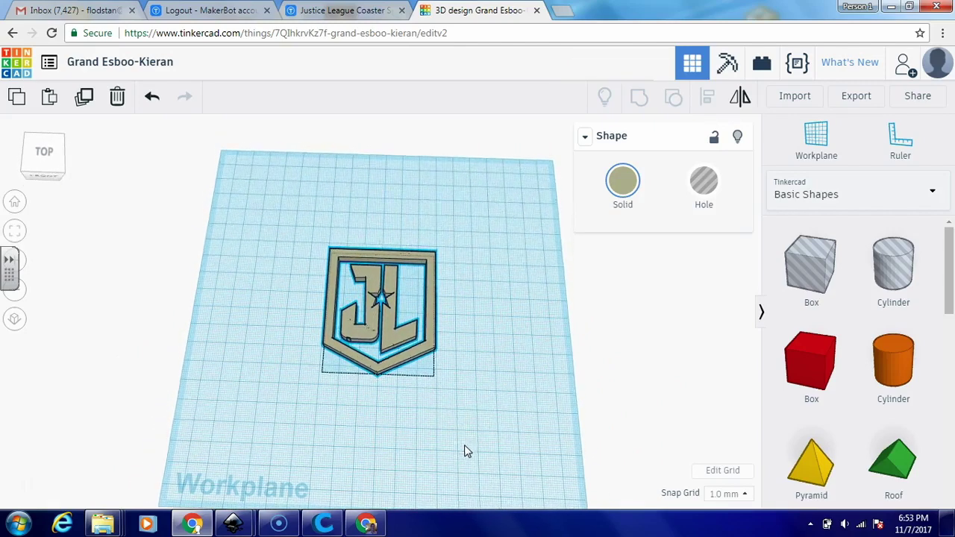
pyautogui.moveTo(465, 454)
pyautogui.mouseDown(button='right')
pyautogui.moveTo(435, 445)
pyautogui.moveTo(463, 446)
pyautogui.mouseUp(button='right')
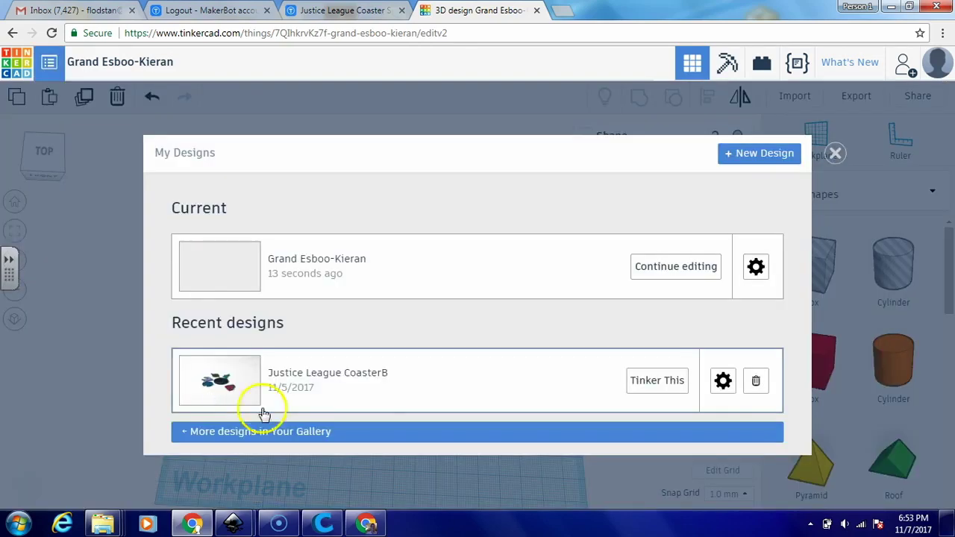
# Open the Justice League CoasterB design for editing
pyautogui.click(655, 383)
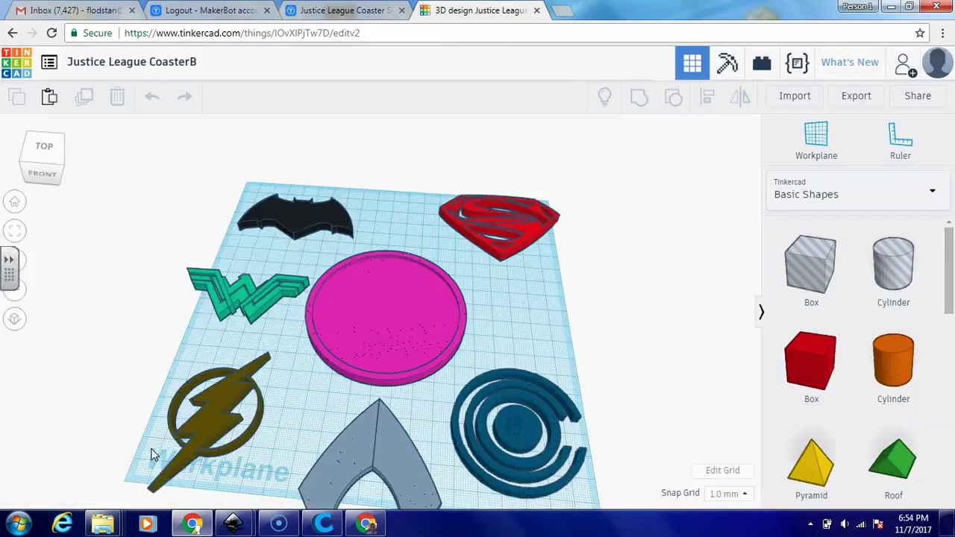
pyautogui.moveTo(176, 456)
pyautogui.mouseDown(button='right')
pyautogui.moveTo(181, 448)
pyautogui.moveTo(166, 420)
pyautogui.moveTo(167, 455)
pyautogui.mouseUp(button='right')
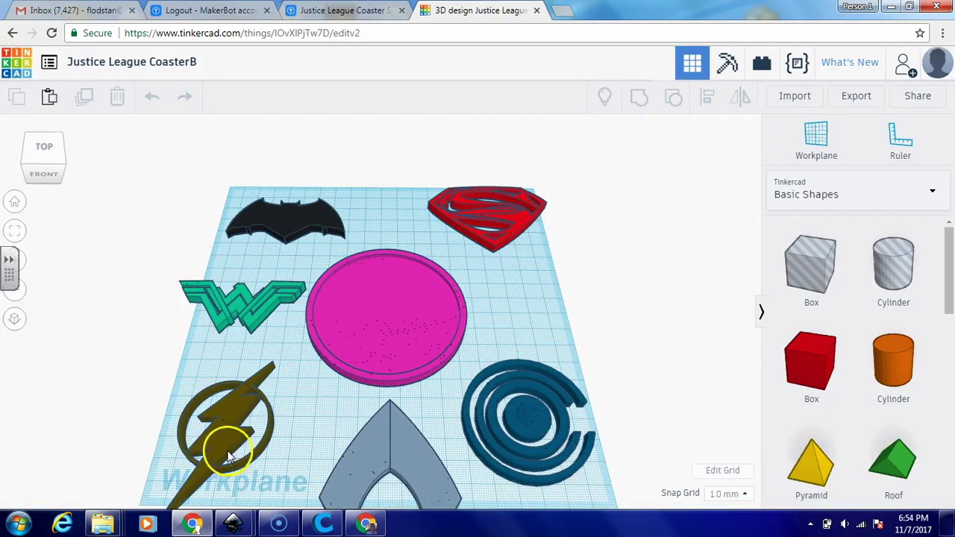
# Move the Flash symbol onto the middle of the pink coaster disc and group the two shapes
pyautogui.moveTo(247, 432); pyautogui.dragTo(390, 320)
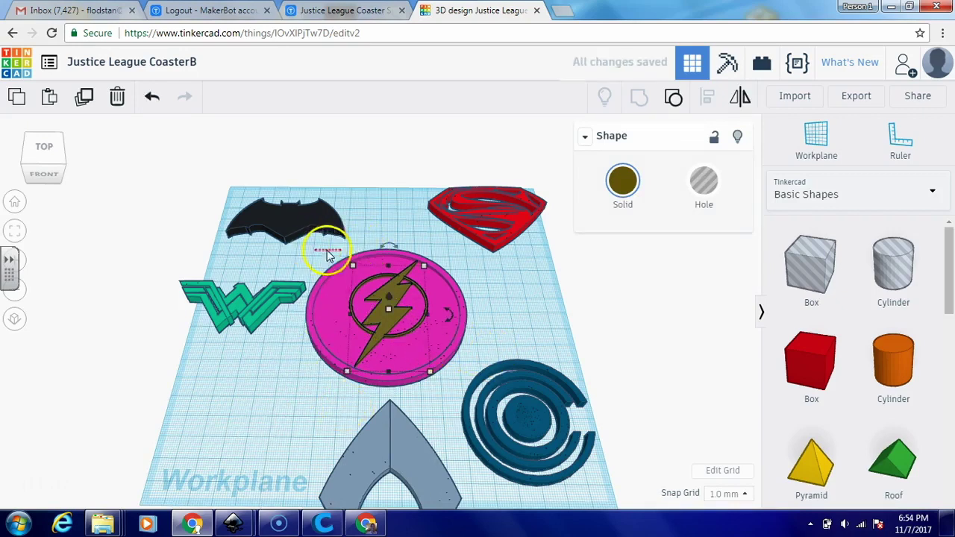
pyautogui.keyDown('shift'); pyautogui.click(440, 361); pyautogui.keyUp('shift')
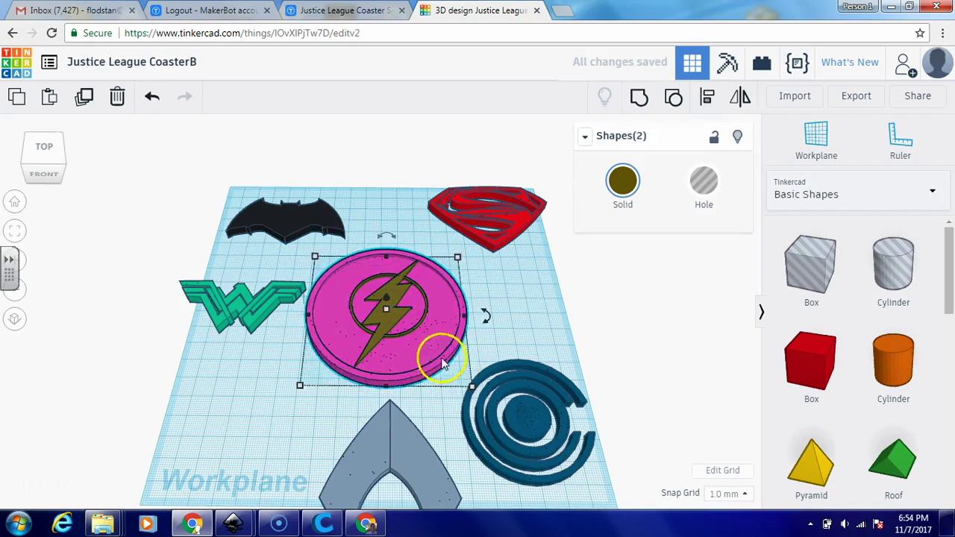
pyautogui.click(638, 96)
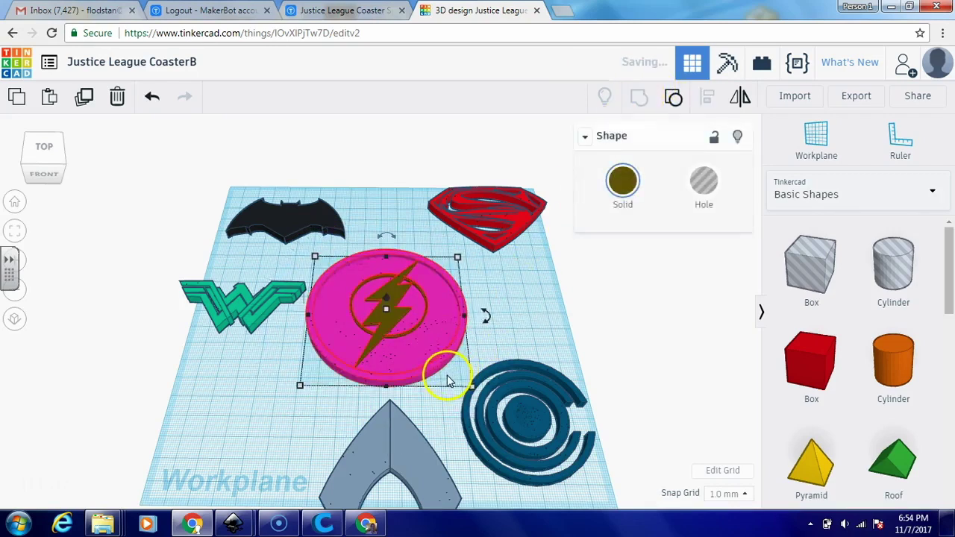
pyautogui.click(529, 306)
pyautogui.moveTo(526, 324)
pyautogui.mouseDown(button='right')
pyautogui.moveTo(527, 272)
pyautogui.moveTo(523, 338)
pyautogui.mouseUp(button='right')
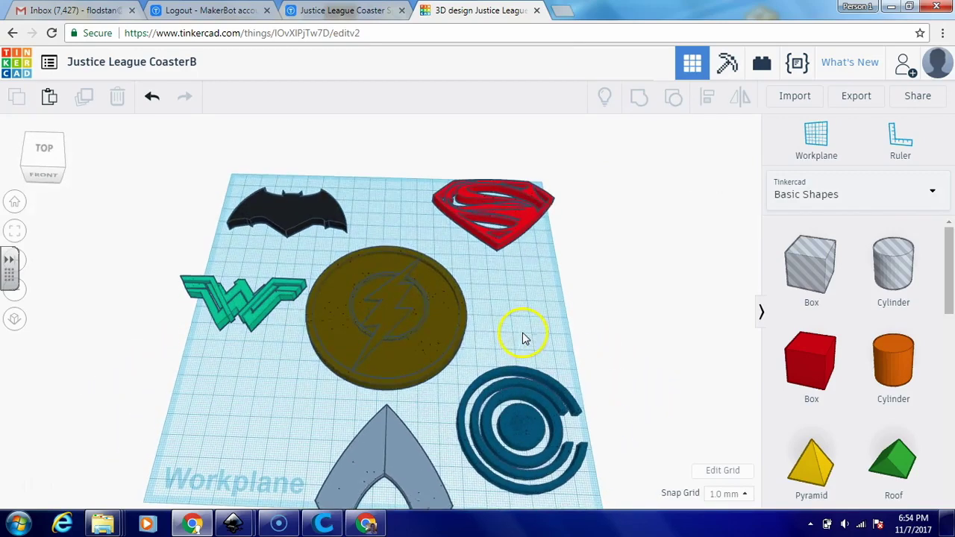
# Ungroup the Flash coaster and move the Flash symbol back off the disc onto the workplane
pyautogui.click(412, 339)
pyautogui.click(662, 97)
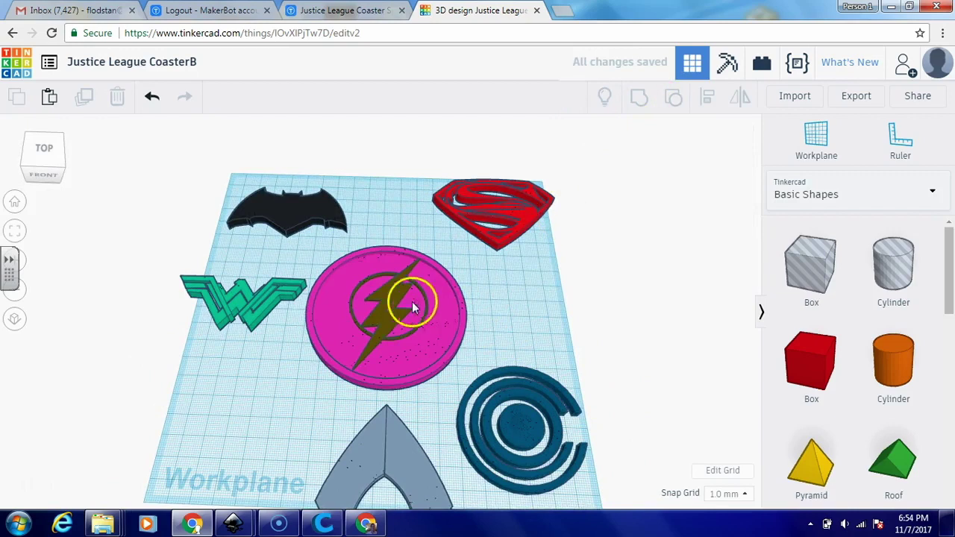
pyautogui.moveTo(395, 313); pyautogui.dragTo(237, 419)
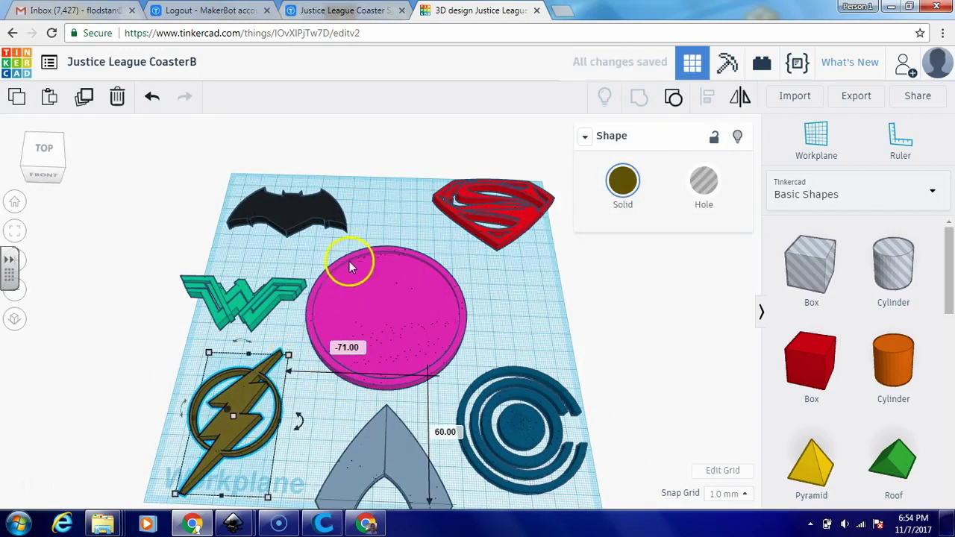
# Move the Batman symbol onto the pink coaster disc and center-align the two shapes in both horizontal directions
pyautogui.moveTo(288, 204); pyautogui.dragTo(386, 289)
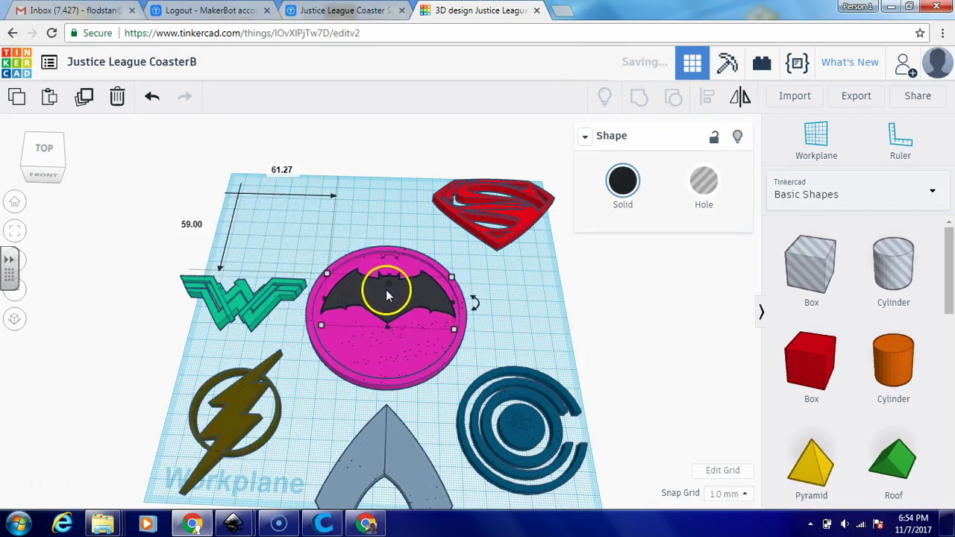
pyautogui.keyDown('shift'); pyautogui.click(368, 339); pyautogui.keyUp('shift')
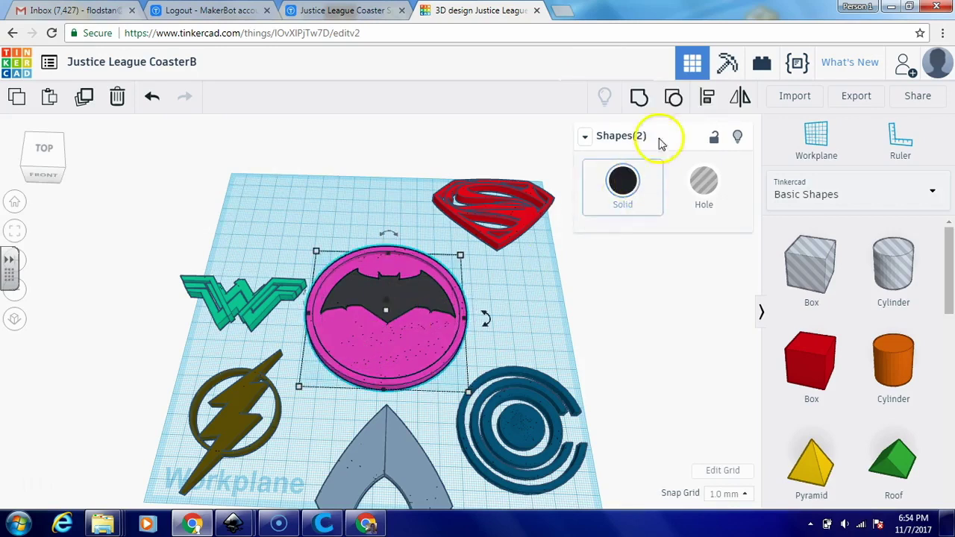
pyautogui.click(707, 100)
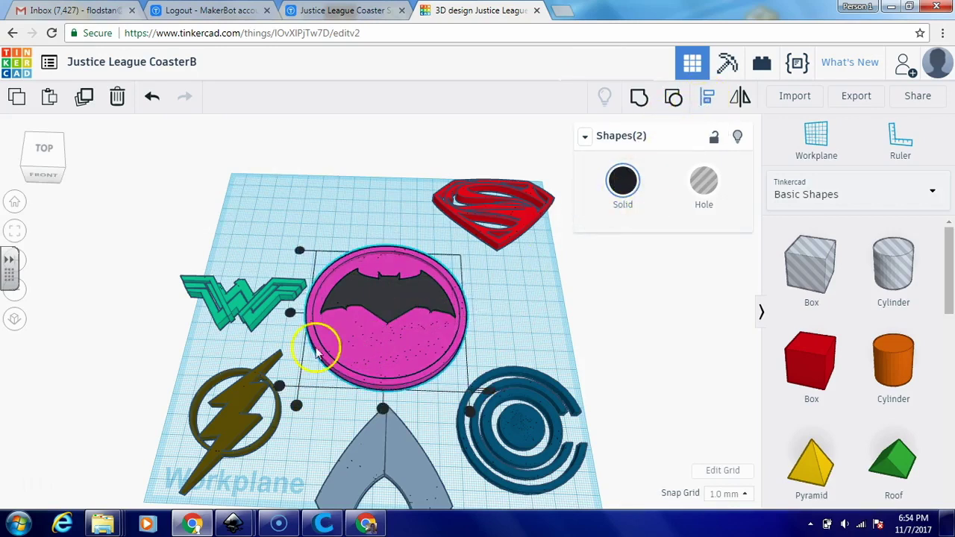
pyautogui.click(290, 312)
pyautogui.click(382, 409)
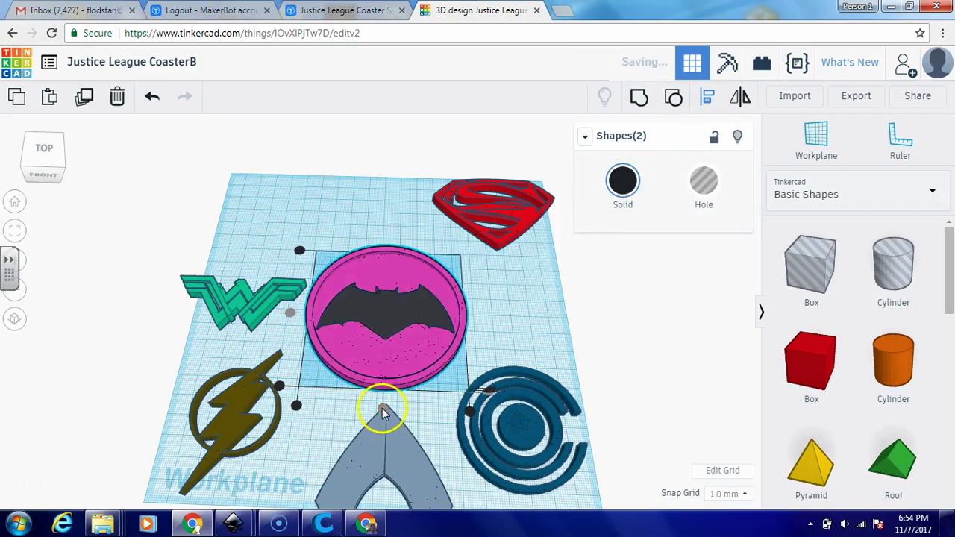
pyautogui.click(492, 293)
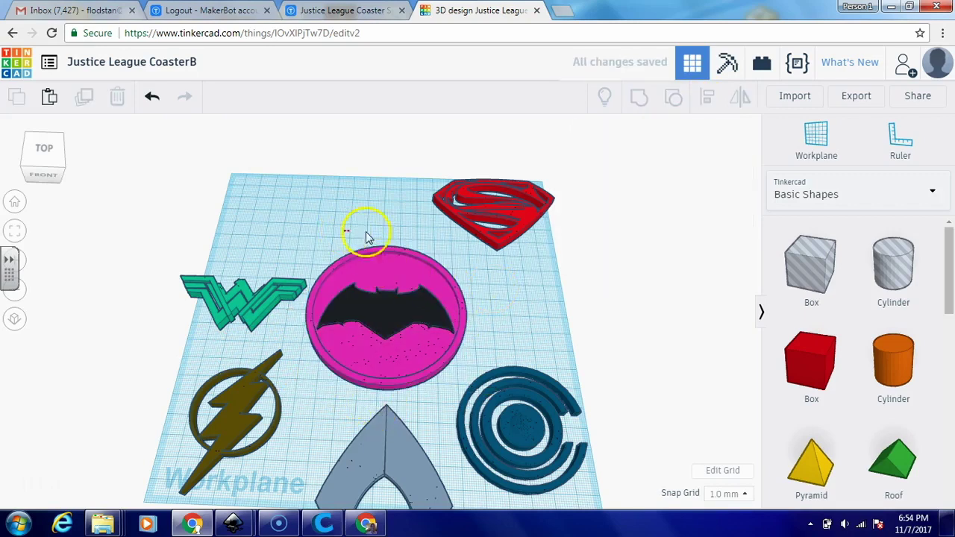
# Group the Batman symbol with the coaster disc into a single shape
pyautogui.click(403, 373)
pyautogui.keyDown('shift'); pyautogui.click(403, 343); pyautogui.keyUp('shift')
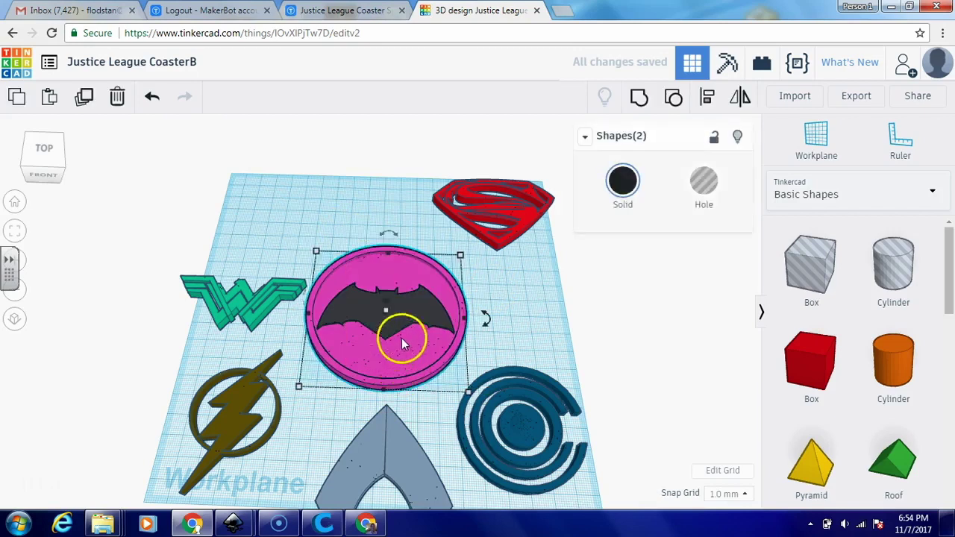
pyautogui.click(638, 99)
pyautogui.moveTo(491, 312); pyautogui.dragTo(514, 314, button='right')
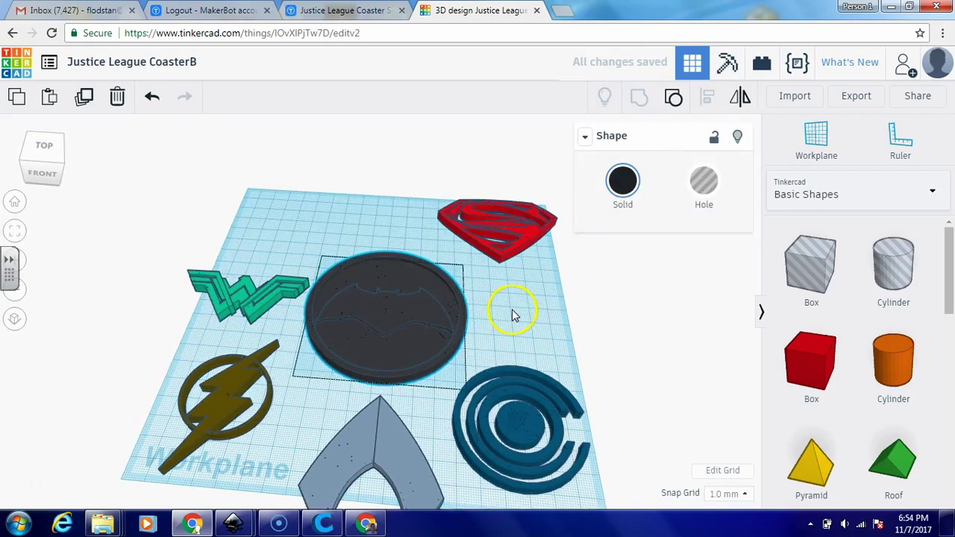